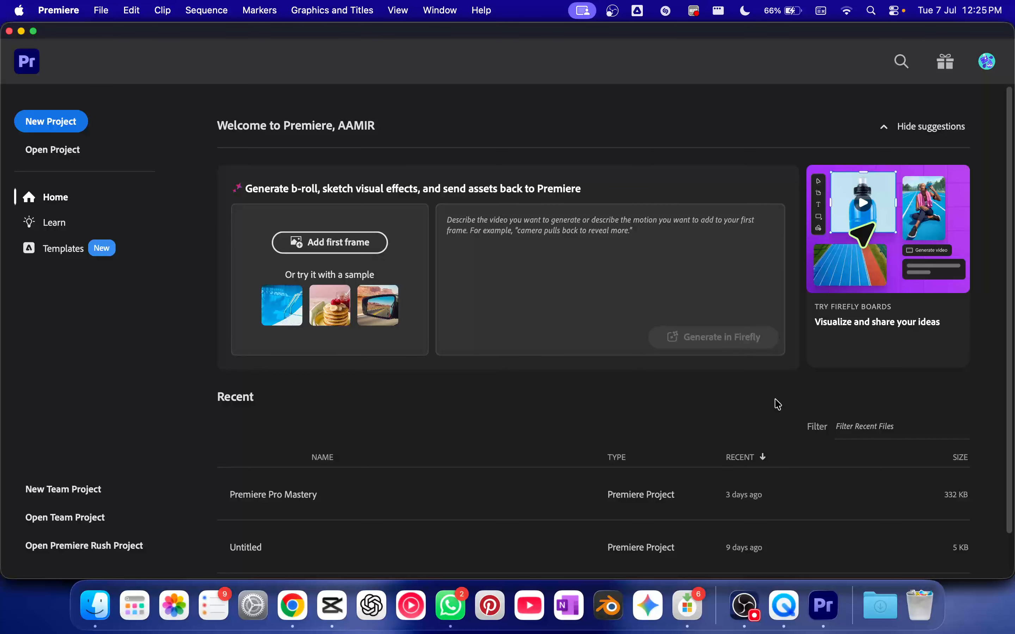
Step: Start a new project named Test and set its save location to the Desktop
scroll(776, 413, "down", 2)
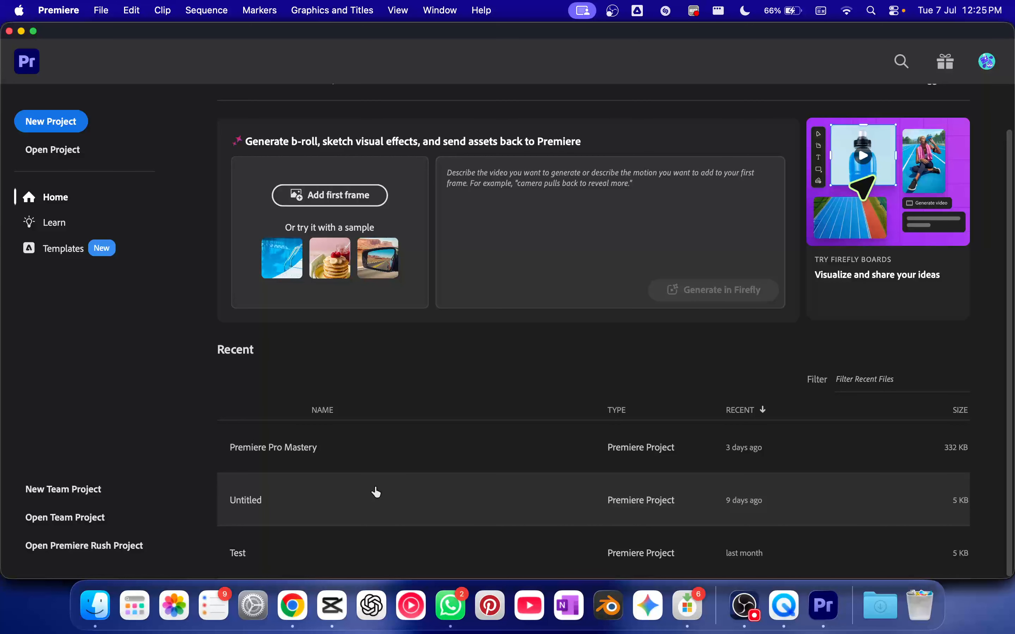
scroll(369, 500, "up", 2)
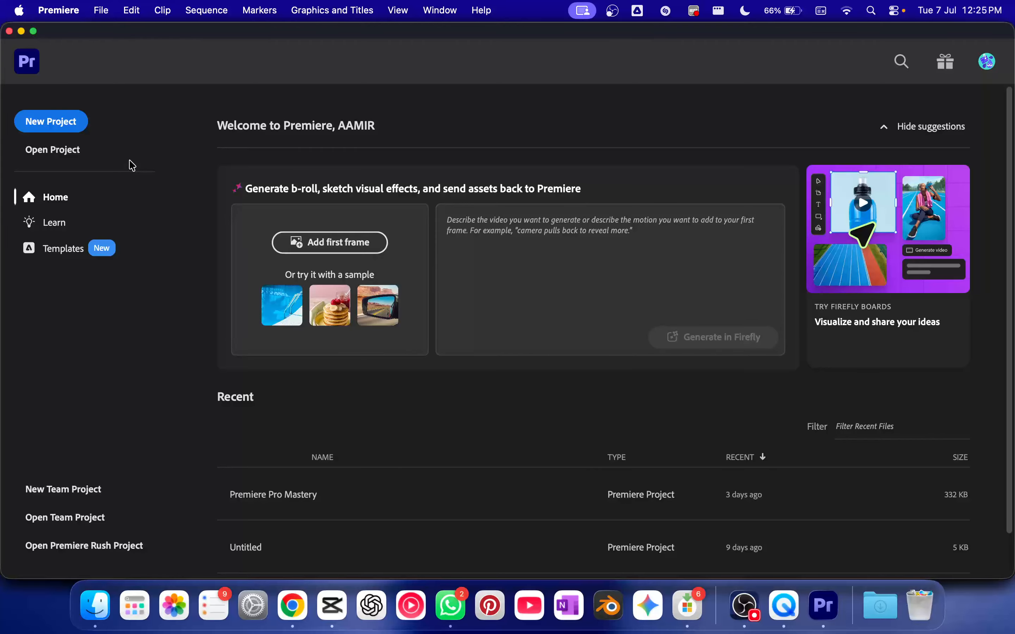
left_click(43, 125)
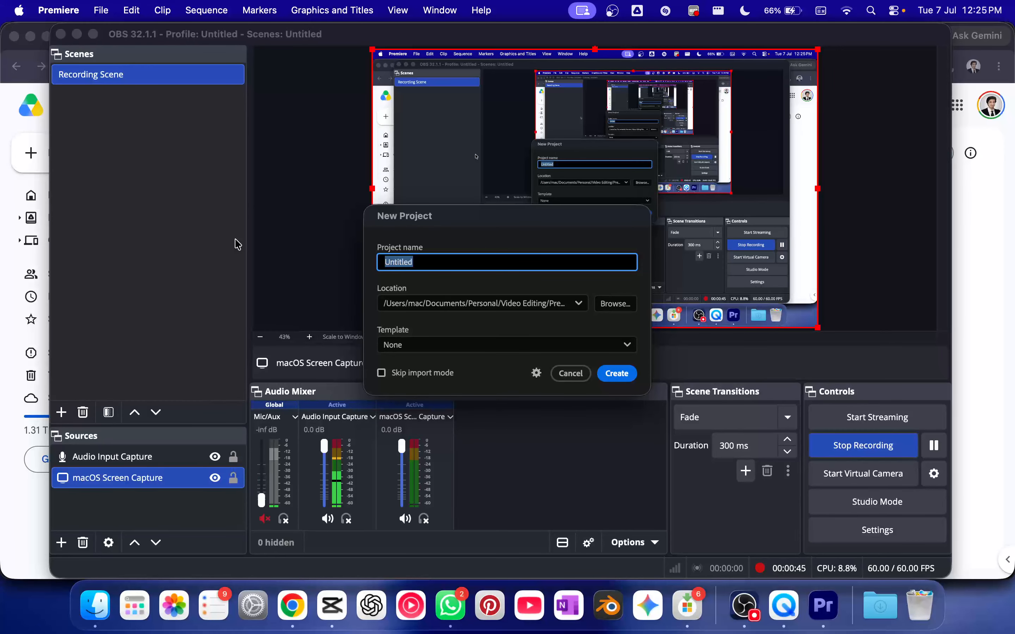
type("Test")
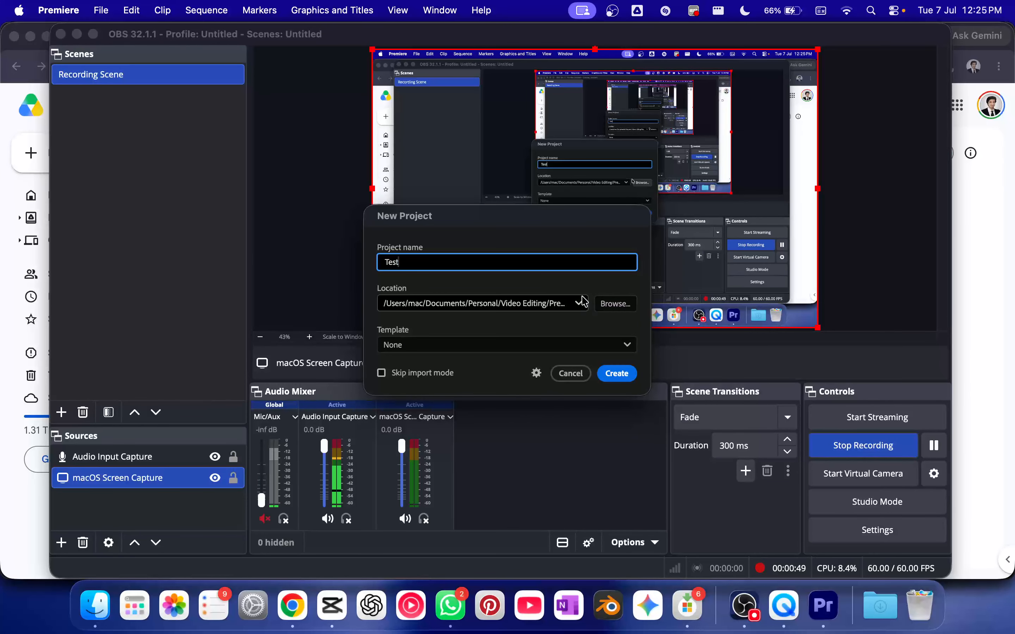
left_click(606, 311)
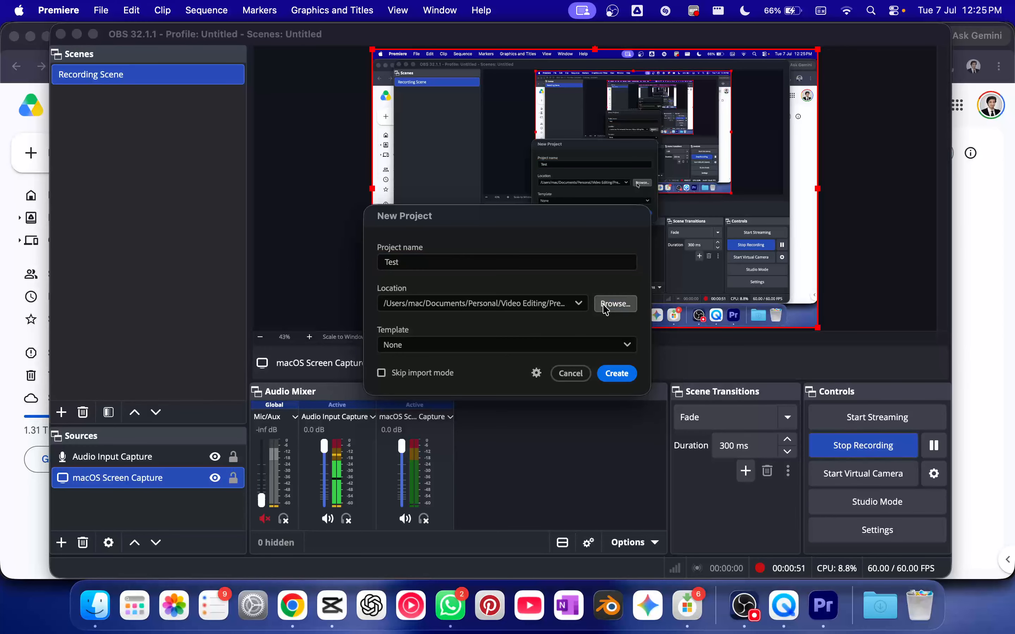
left_click_drag(564, 271, 341, 97)
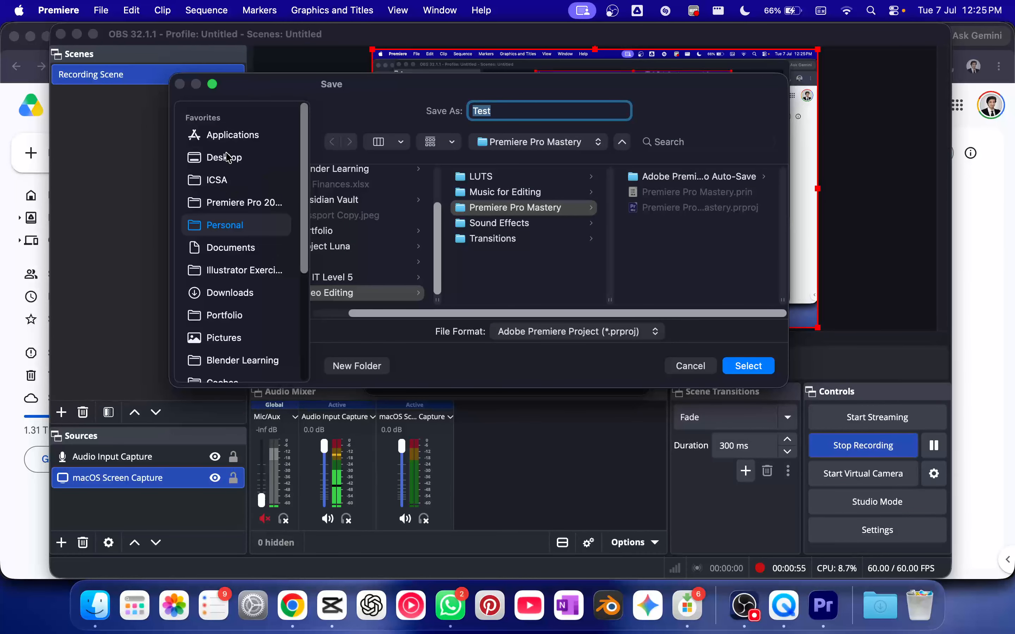
left_click(220, 162)
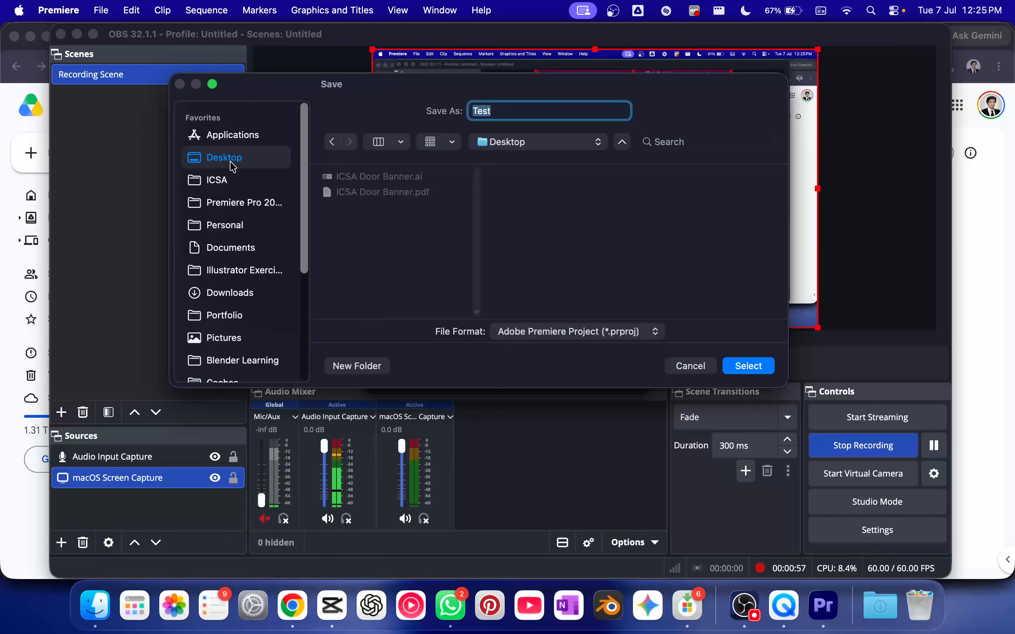
left_click(764, 366)
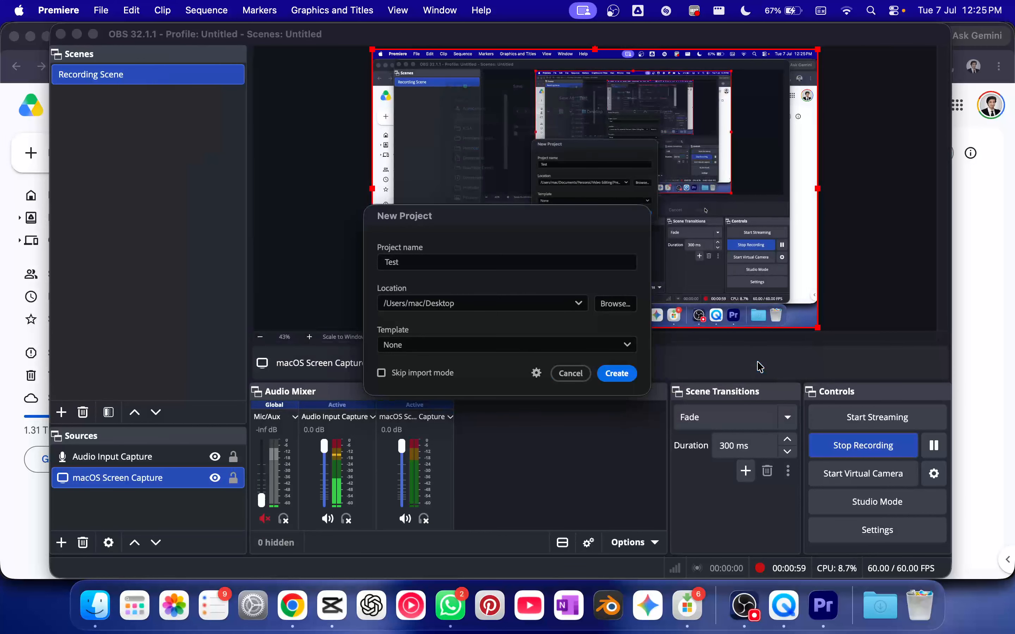
Step: Create the project with access to the Desktop folder allowed, skipping the initial media import
left_click(634, 375)
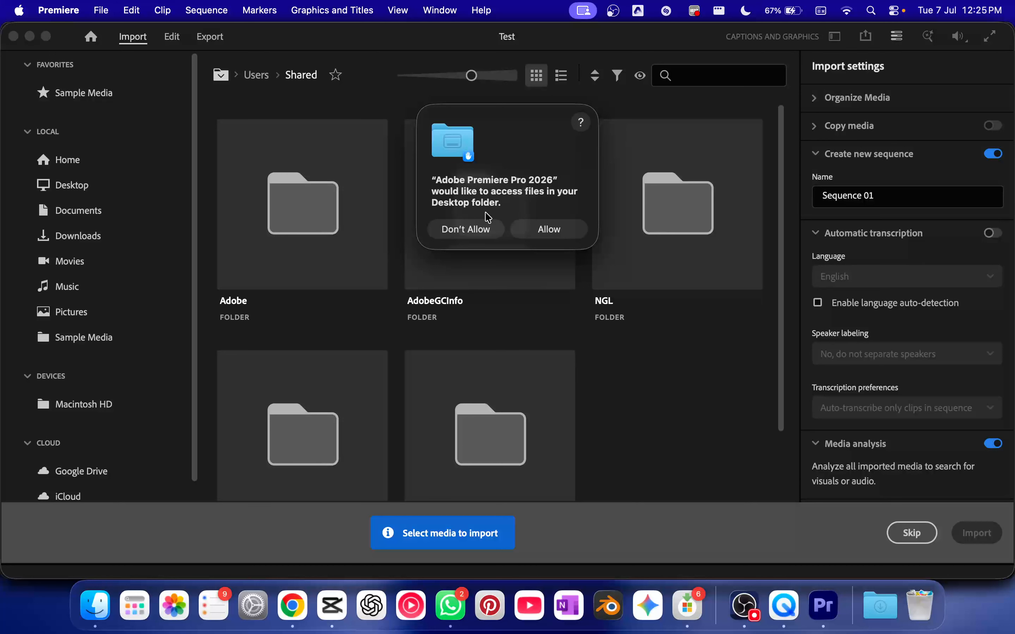
left_click(537, 232)
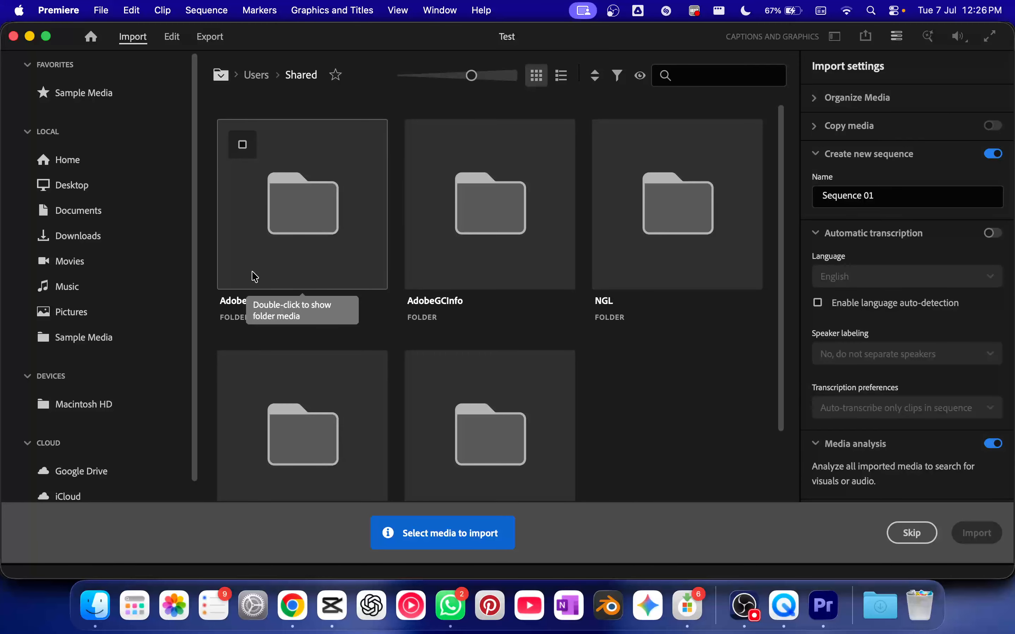
left_click(916, 533)
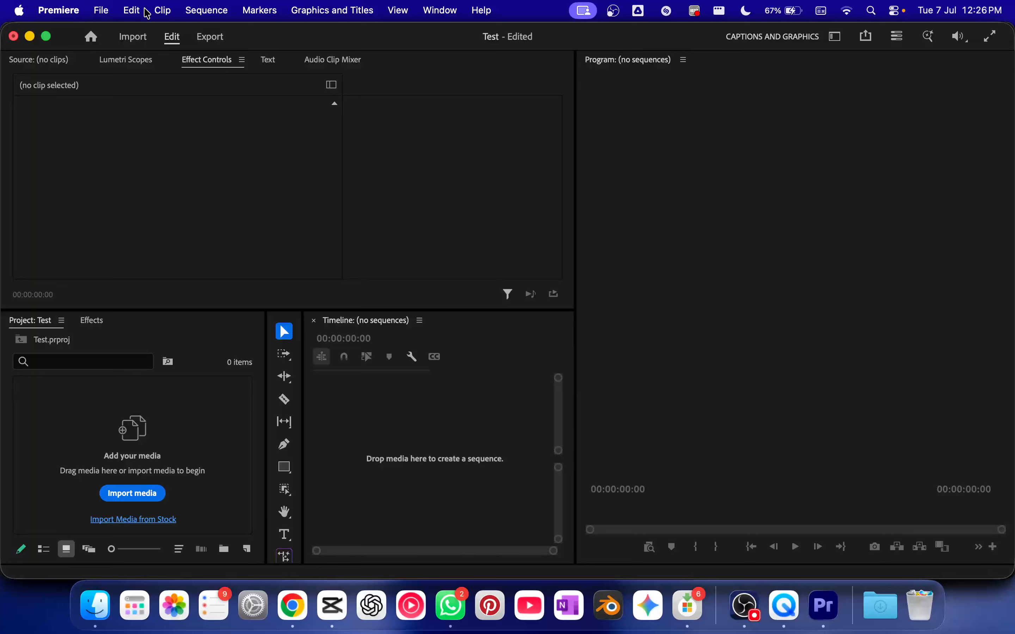
left_click(102, 17)
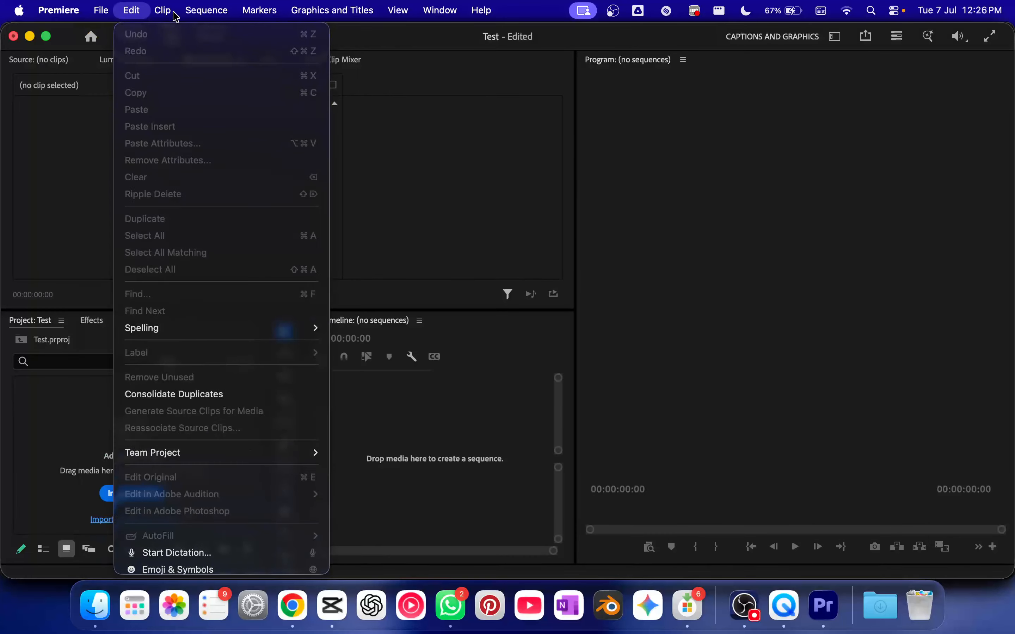
mouse_move(157, 17)
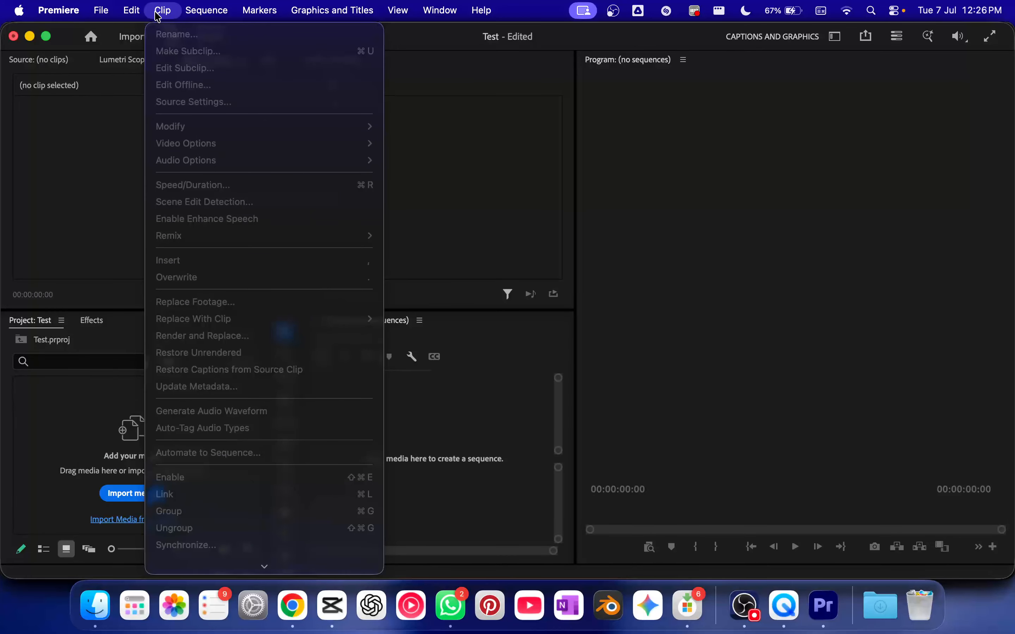
left_click(90, 147)
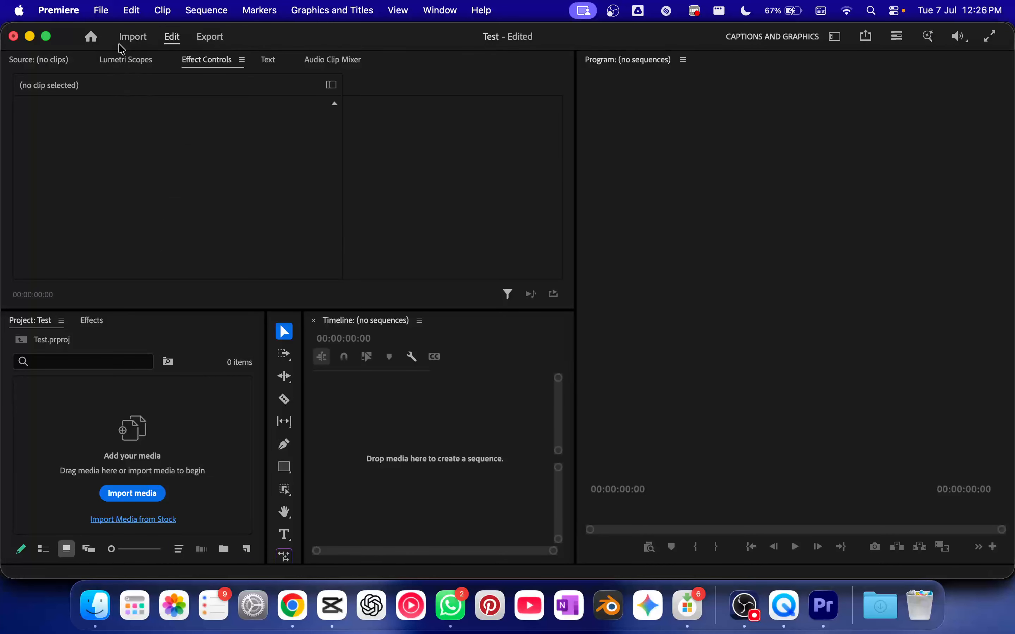
Step: Look through the Import, Edit and Export pages of the project, ending on the Edit page
left_click(130, 37)
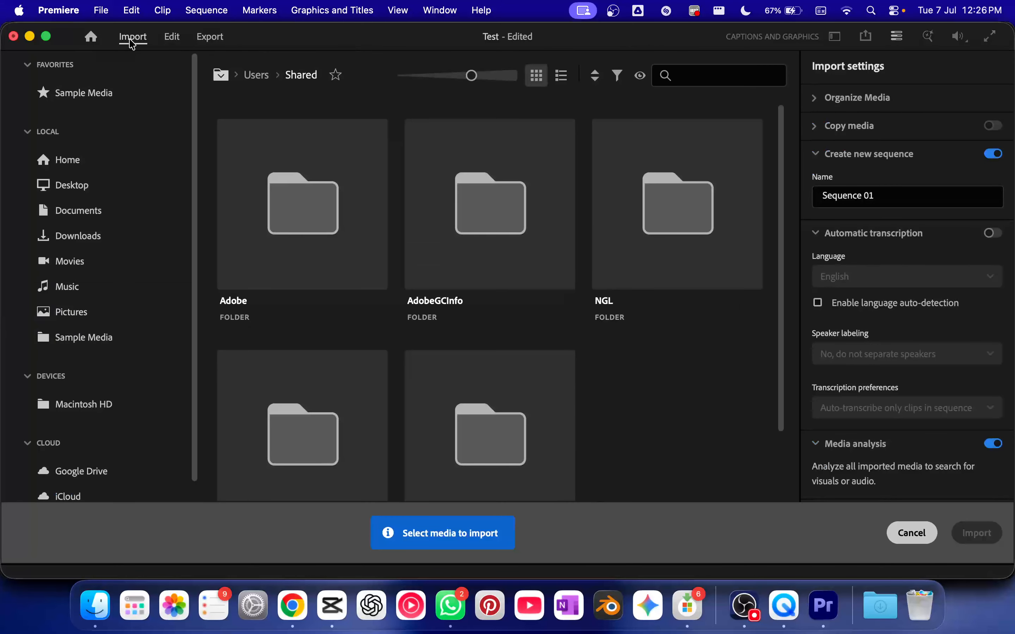
left_click(170, 38)
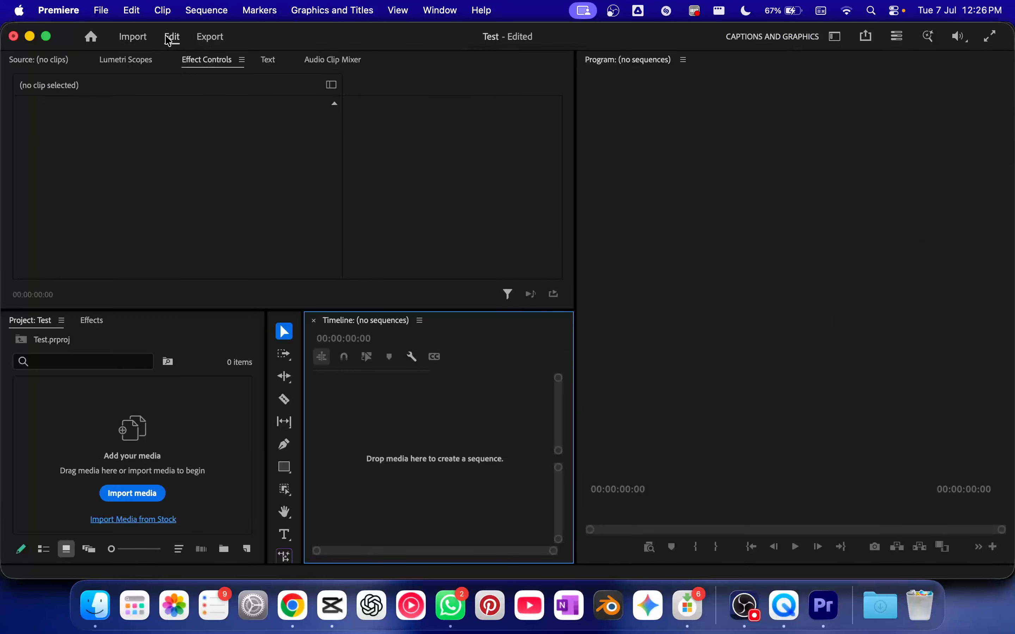
left_click(210, 38)
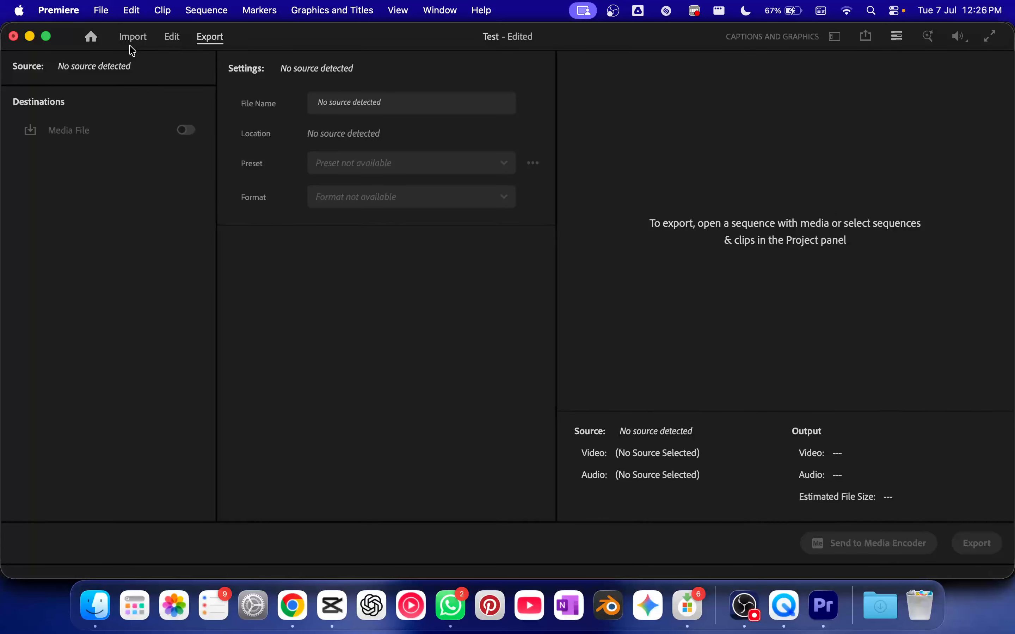
left_click(140, 42)
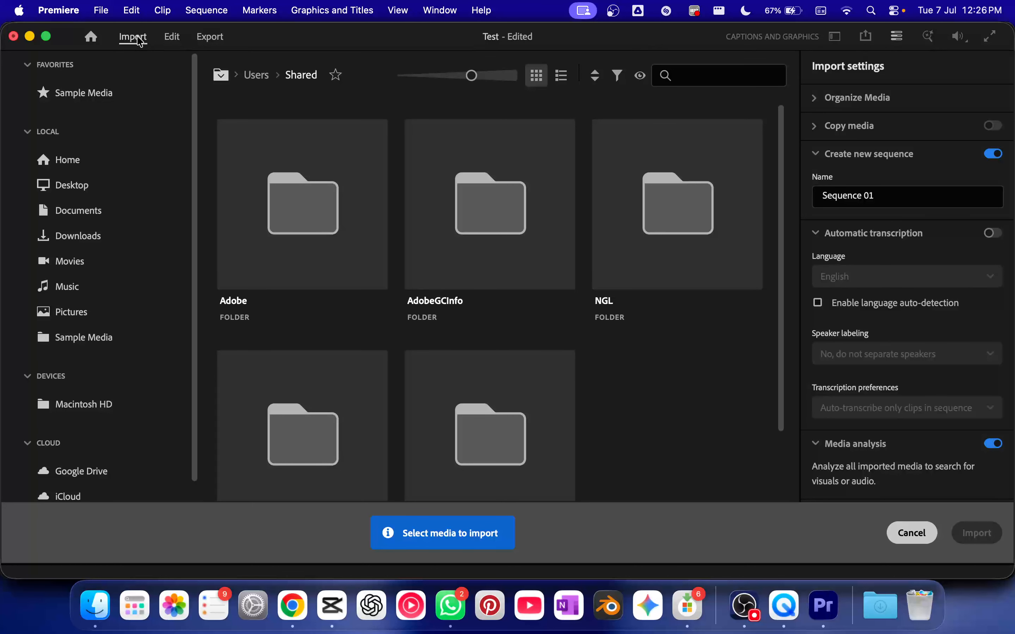
left_click(169, 39)
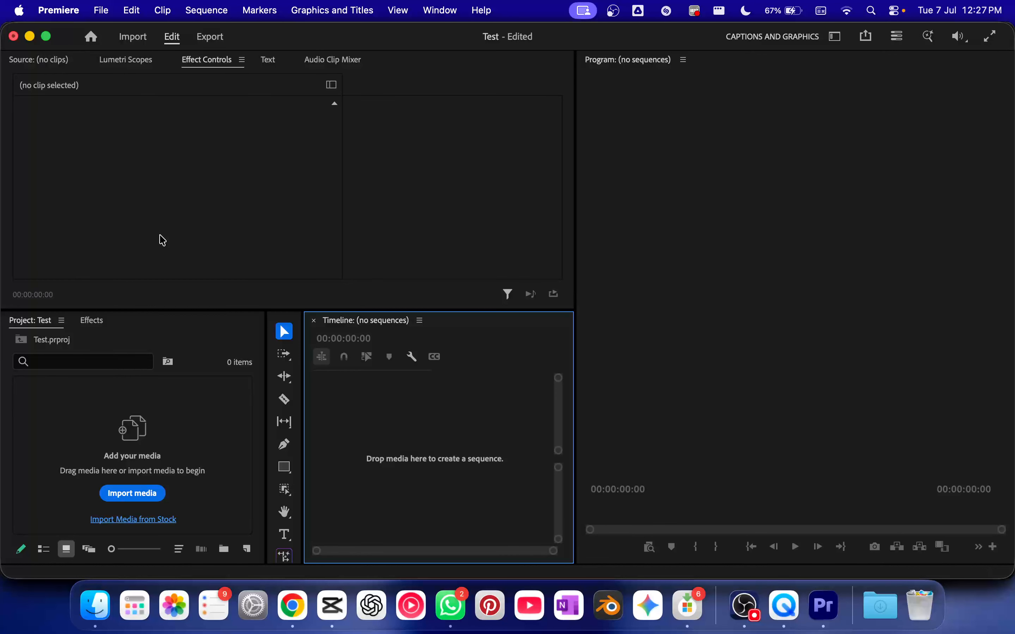
left_click(207, 42)
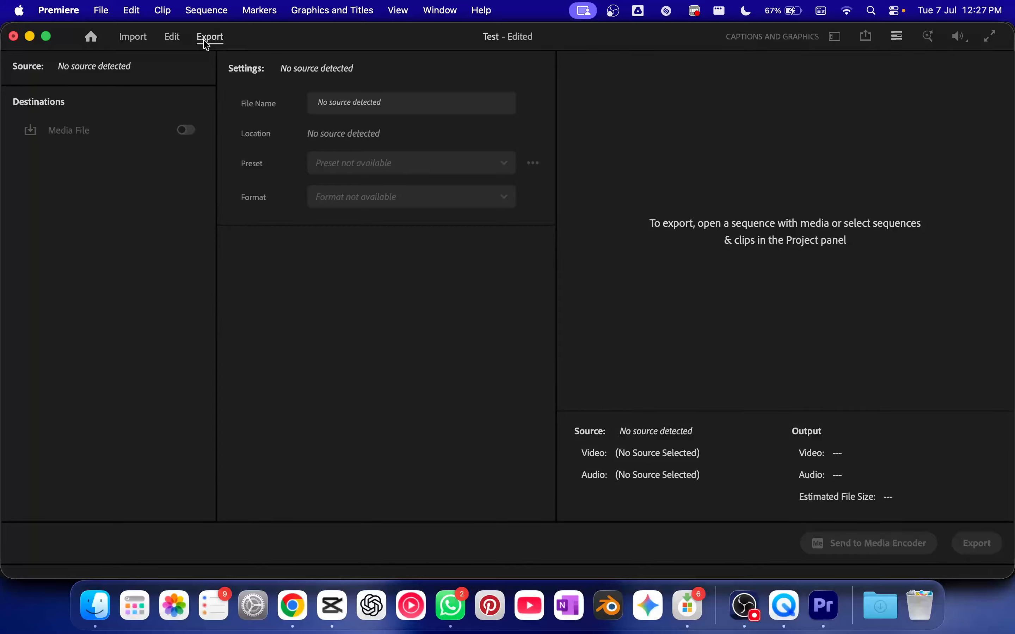
left_click(175, 39)
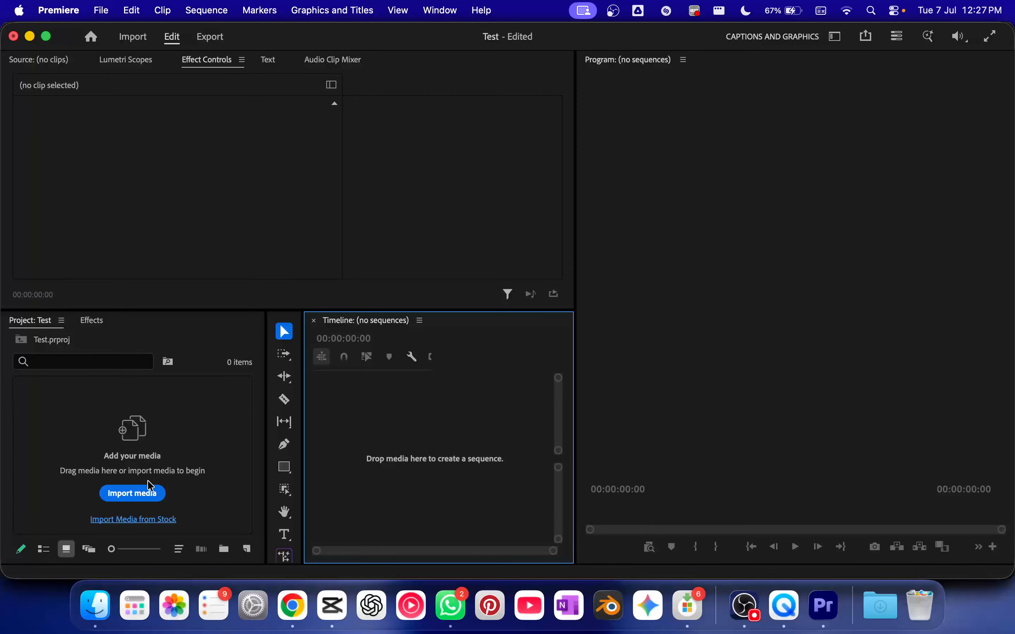
Step: Import Final Output.mp4 and Logo.png into the project from the exercise folder "5. Adding Music and Sound"
left_click(138, 498)
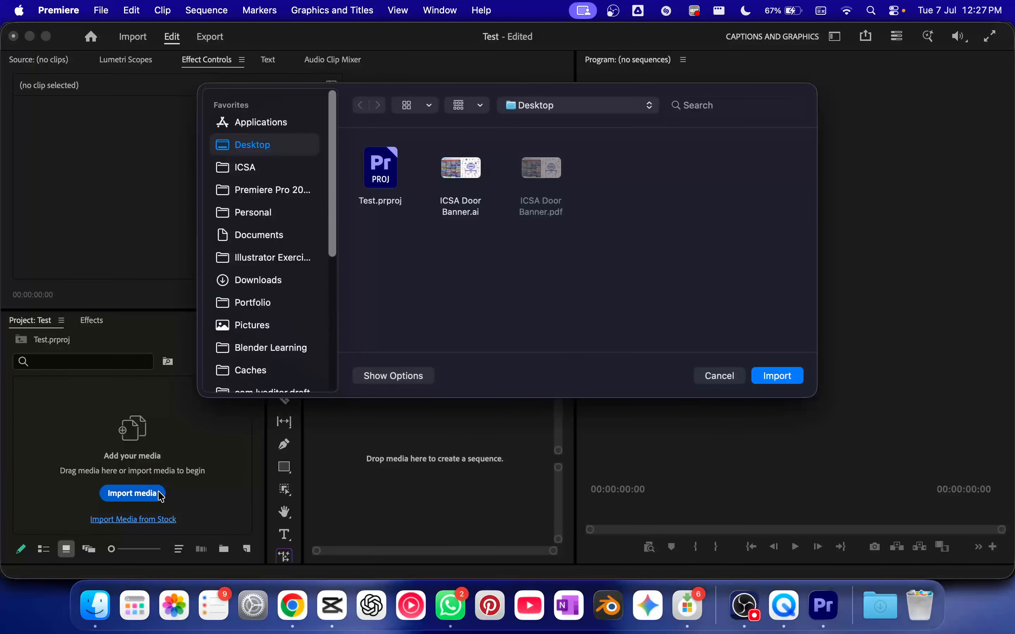
left_click(277, 192)
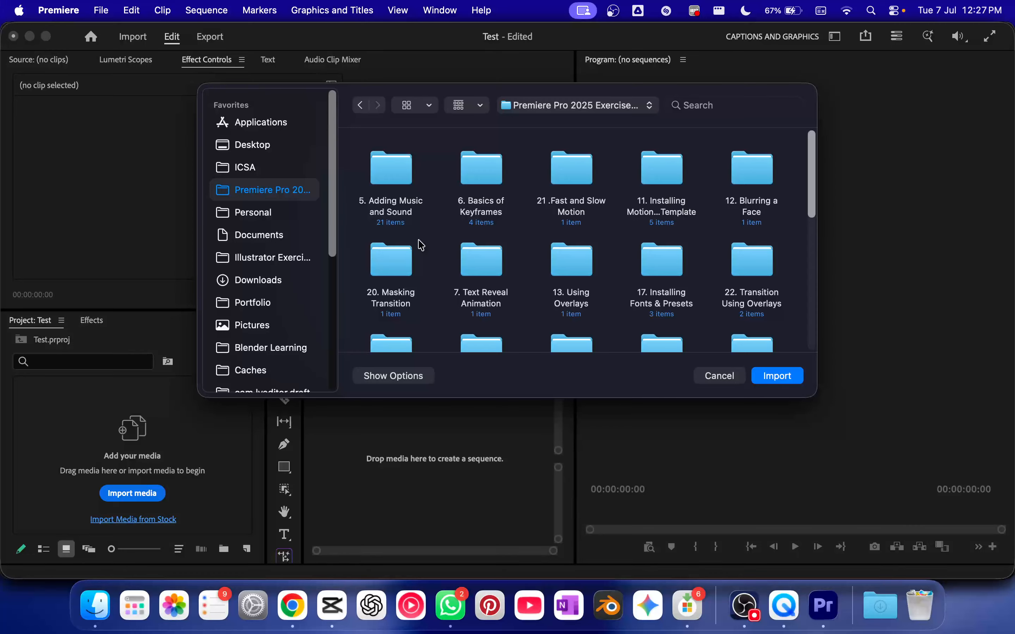
double_click(396, 165)
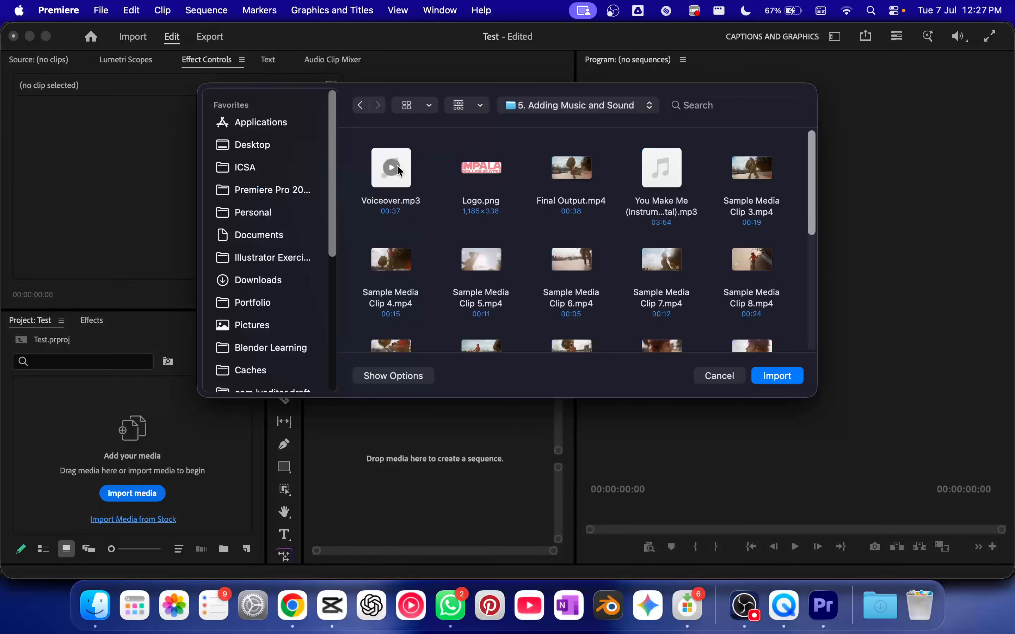
double_click(587, 174)
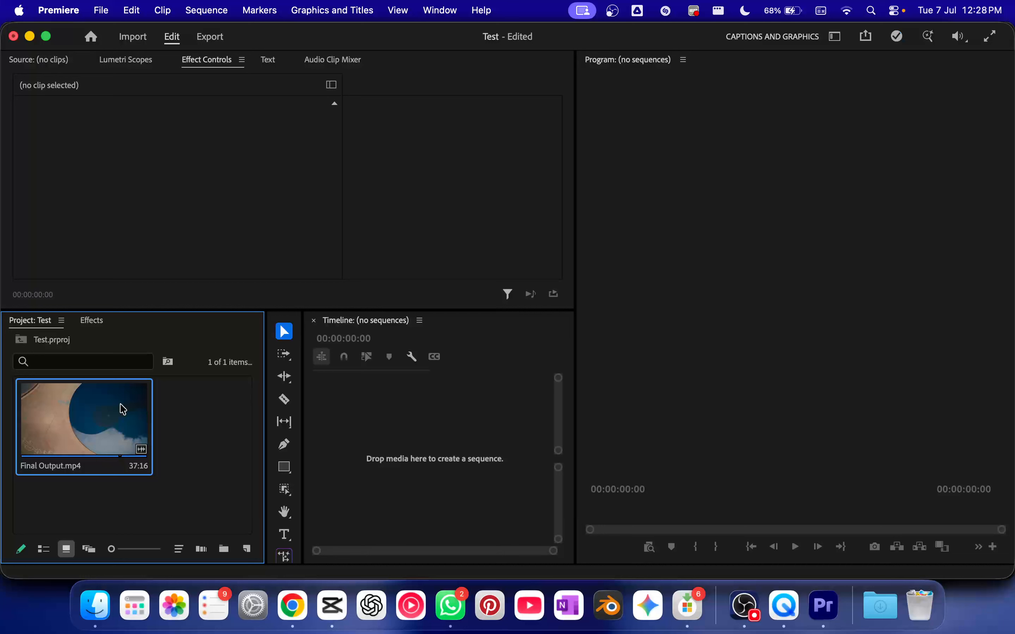
double_click(186, 446)
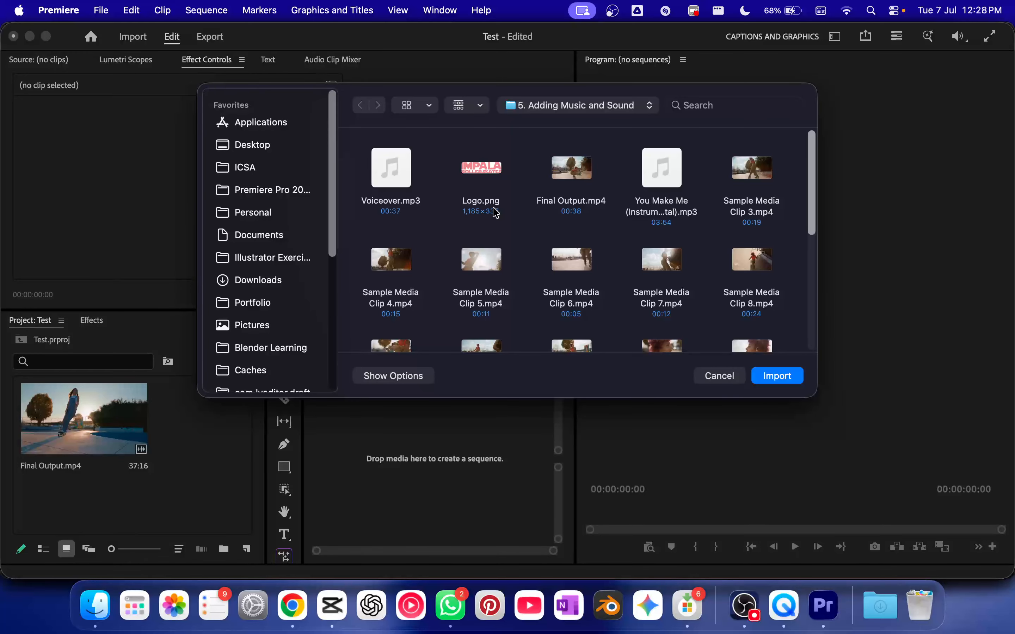
double_click(483, 172)
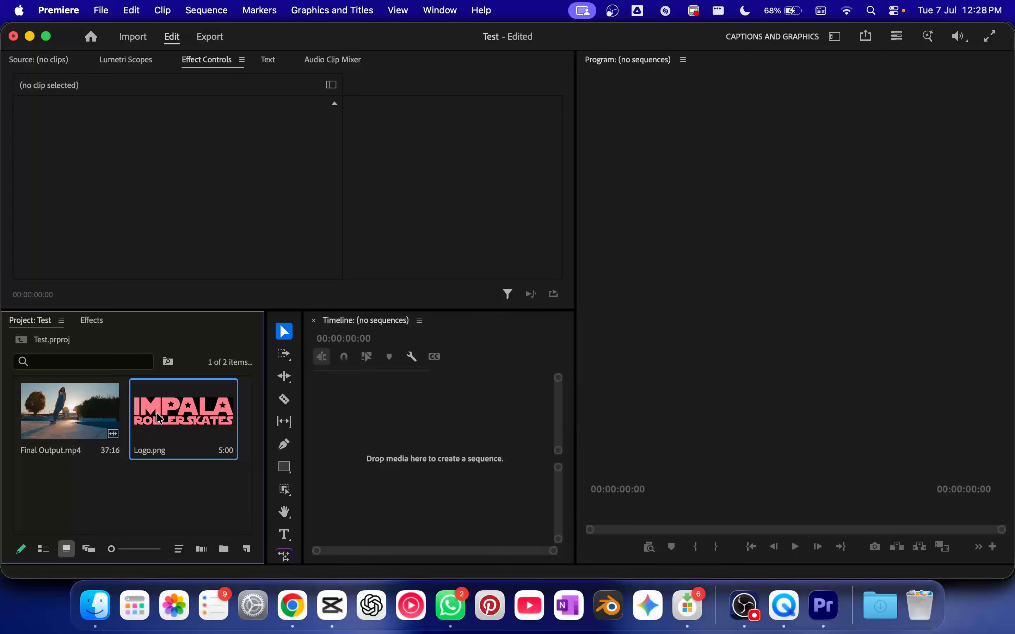
Step: Open Final Output.mp4 in the Source Monitor and preview it from its beginning
double_click(94, 410)
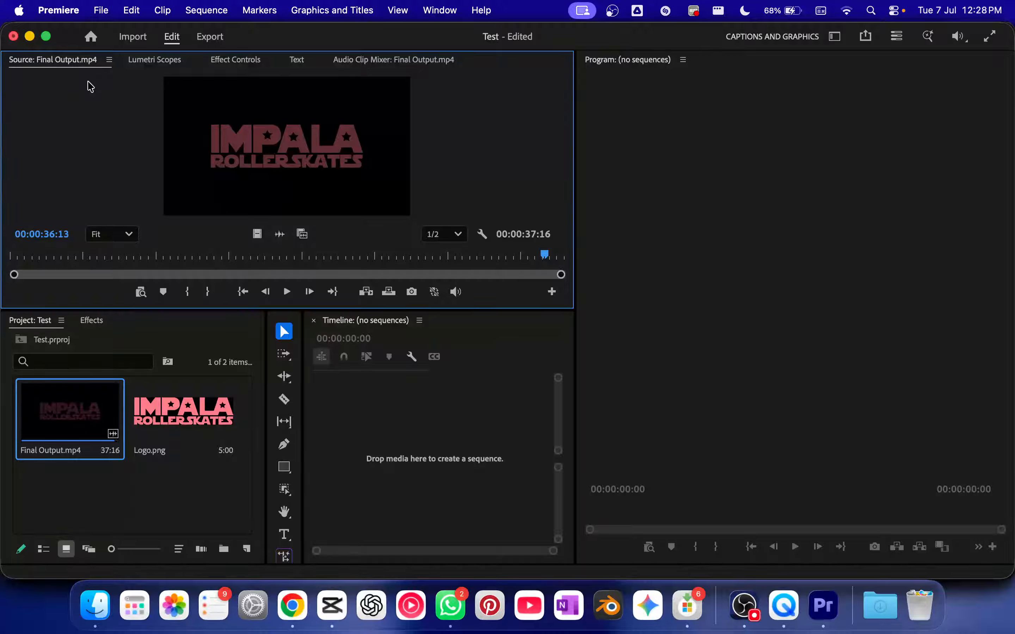
left_click(287, 291)
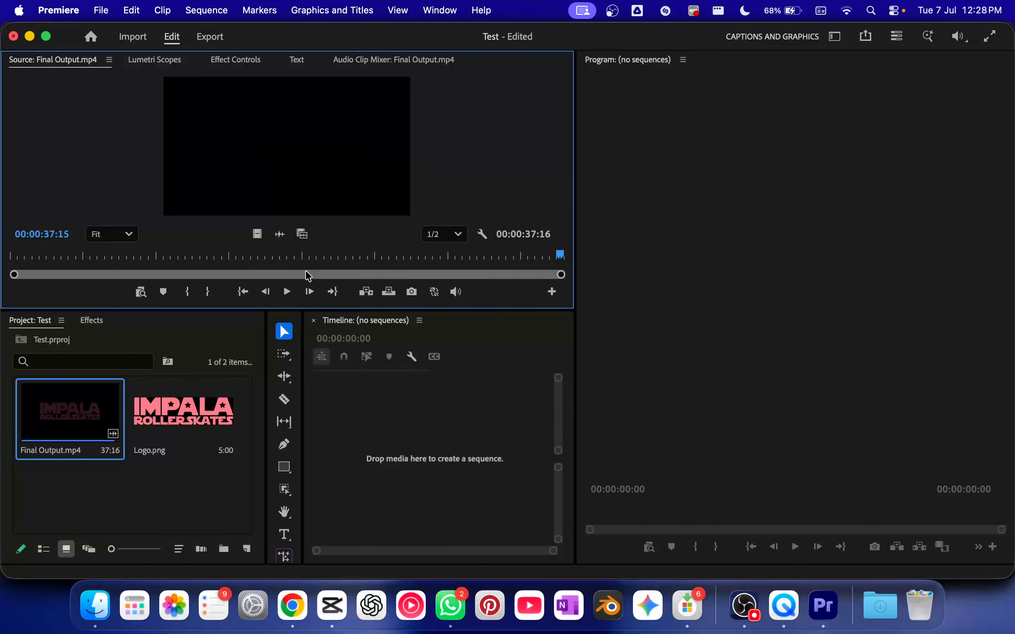
left_click_drag(313, 261, 4, 267)
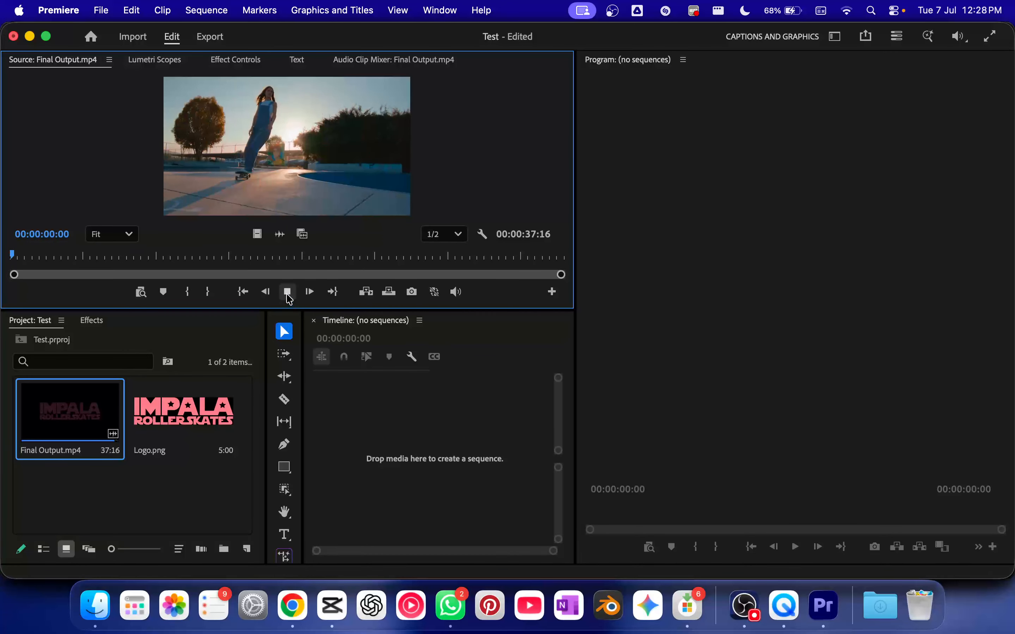
left_click(288, 294)
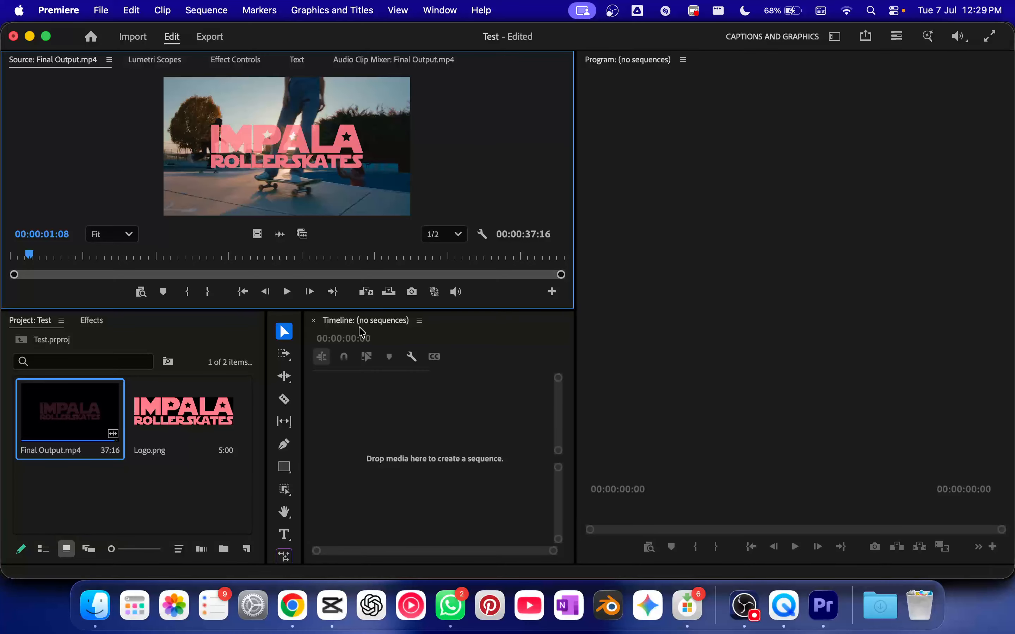
Step: Switch the workspace to the Editing layout
left_click(441, 11)
mouse_move(463, 34)
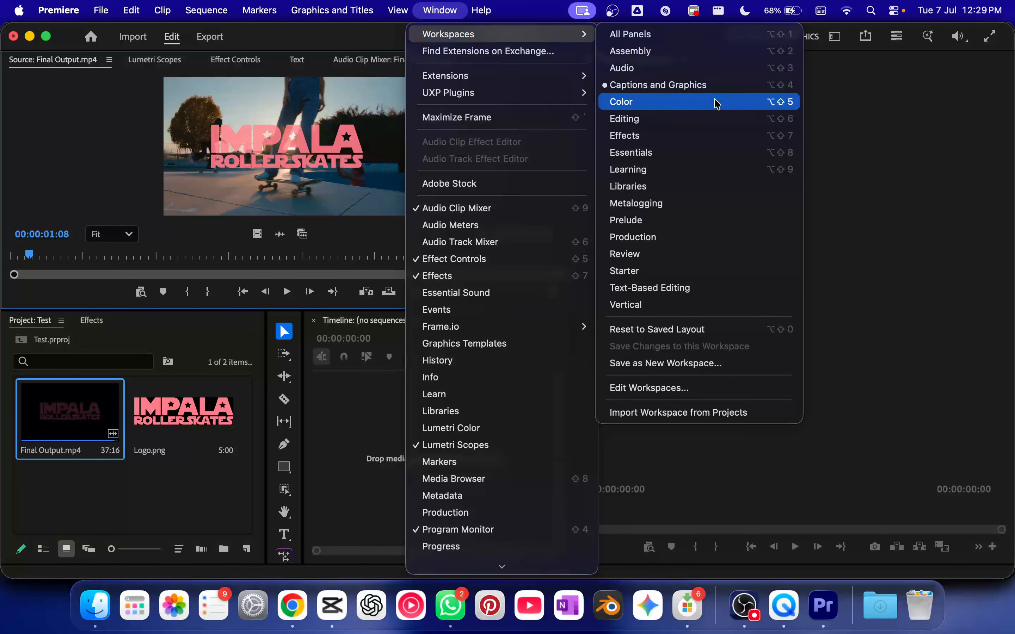
left_click(689, 121)
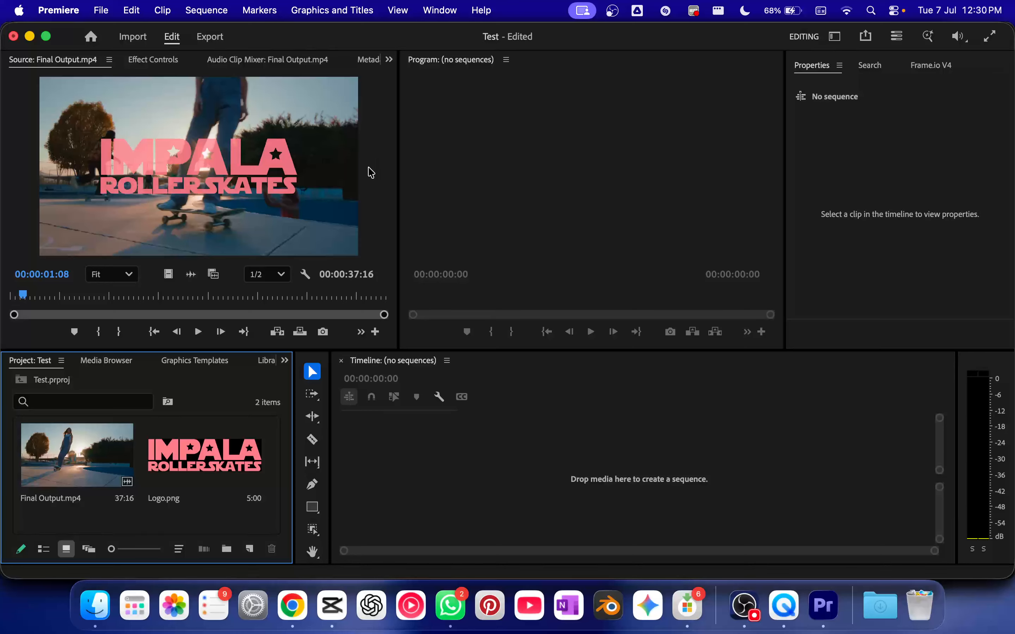
Step: Place Final Output.mp4 from the project bin on the empty timeline to create a sequence from it
left_click(78, 454)
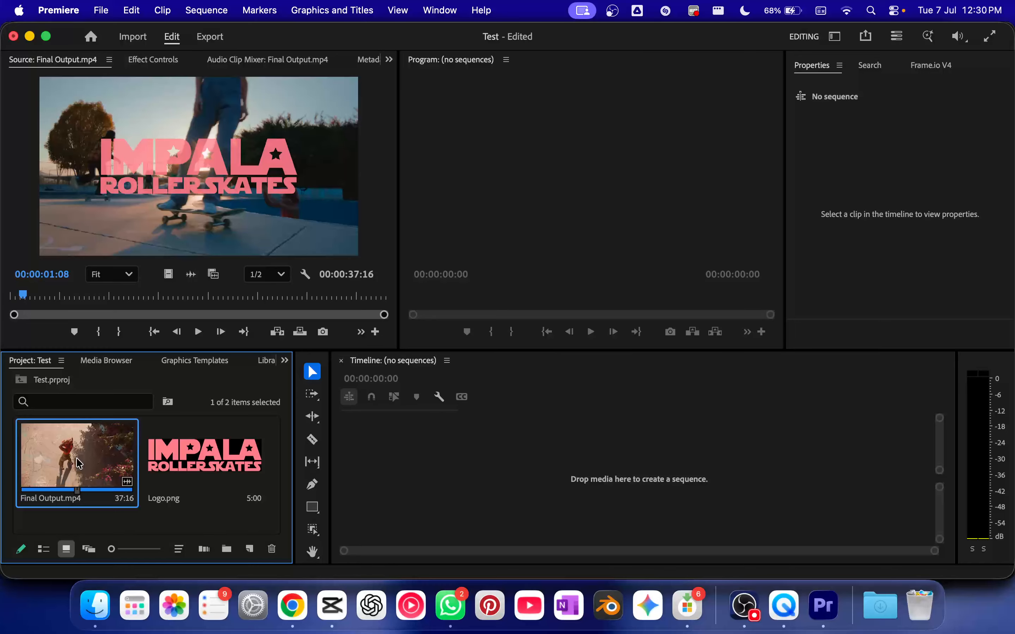
left_click_drag(77, 458, 408, 442)
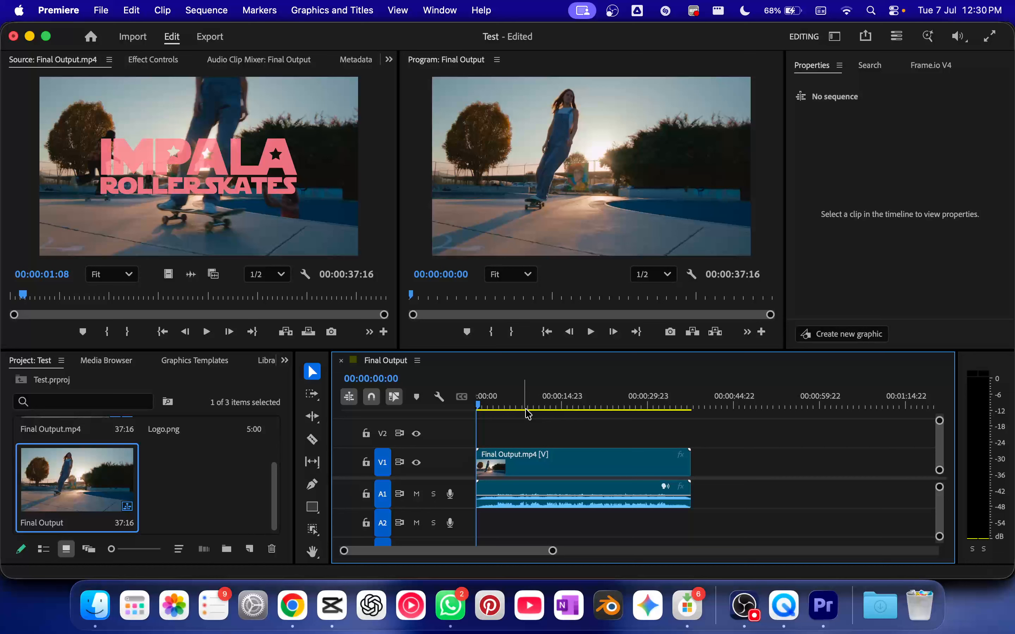
Step: Scrub into the sequence and delete the Final Output.mp4 clip with its audio from the timeline
left_click_drag(492, 409, 520, 408)
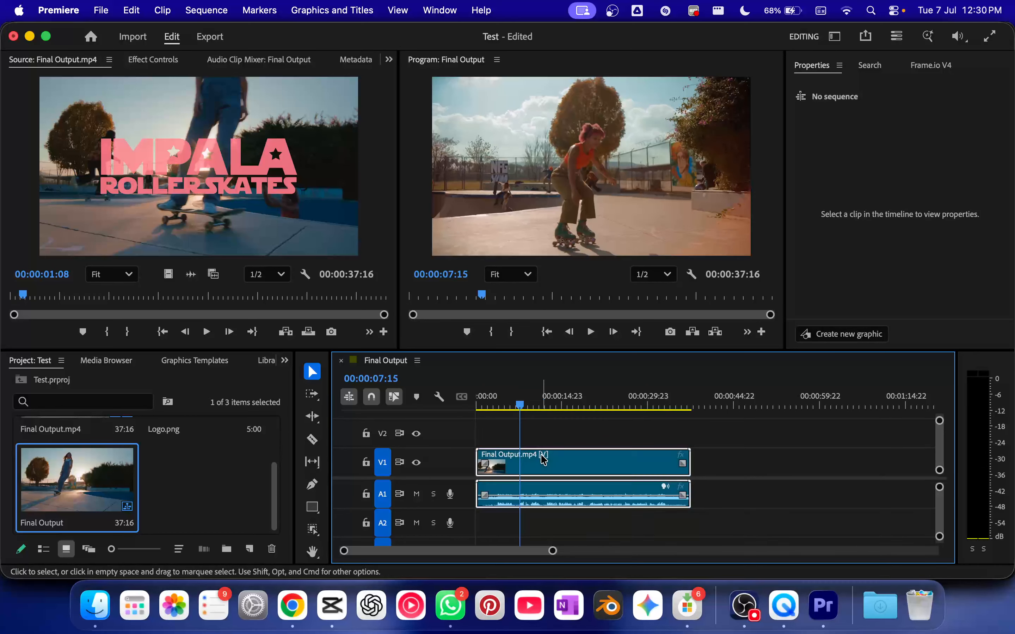
left_click(545, 462)
key("Delete")
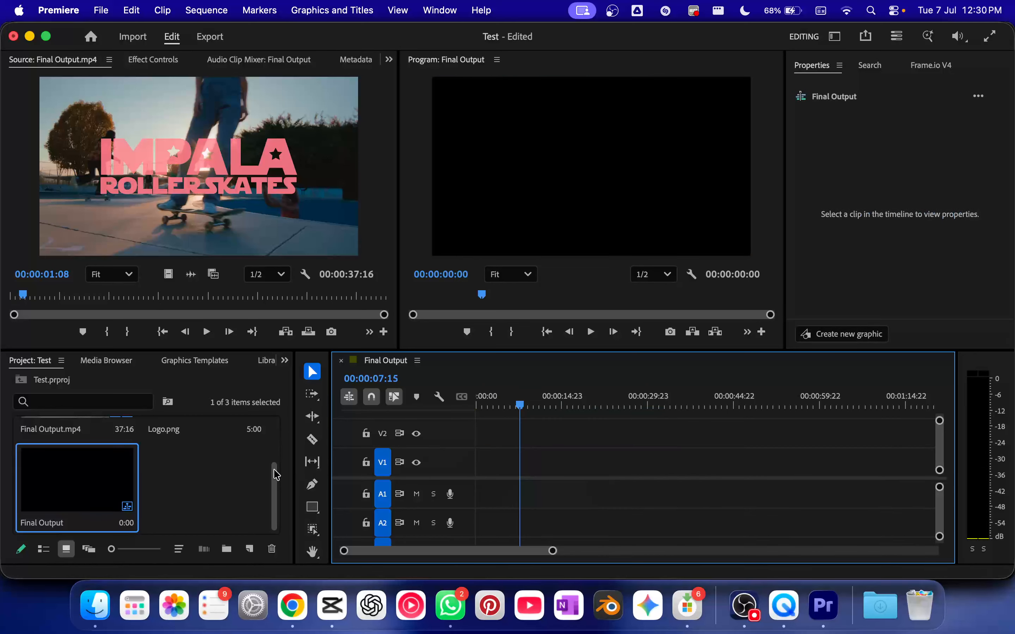
Step: Import Sample Media Clip 3.mp4 from the exercise folder and place it on V1 at the start of the sequence
left_click(195, 485)
double_click(195, 486)
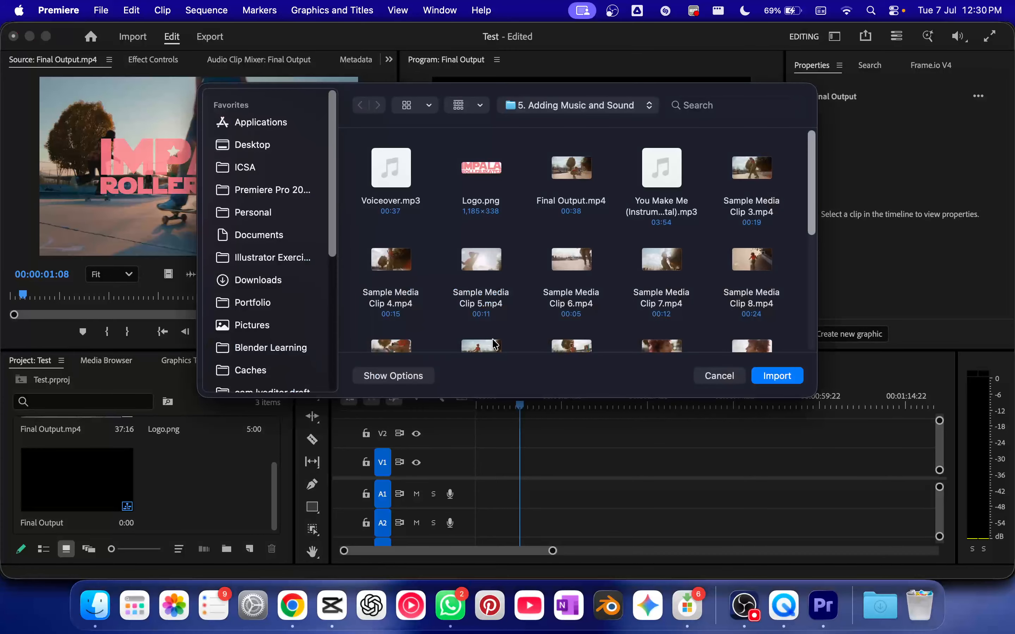
double_click(752, 170)
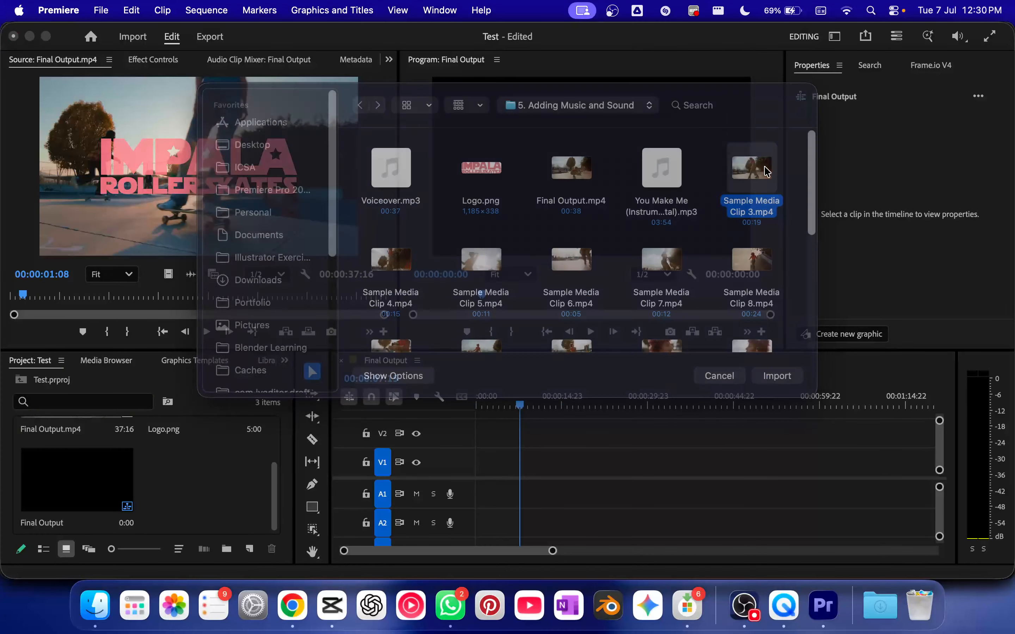
left_click_drag(221, 480, 487, 464)
Step: Play the sequence from its beginning and view the clip at different timeline zoom levels
left_click_drag(519, 412, 460, 429)
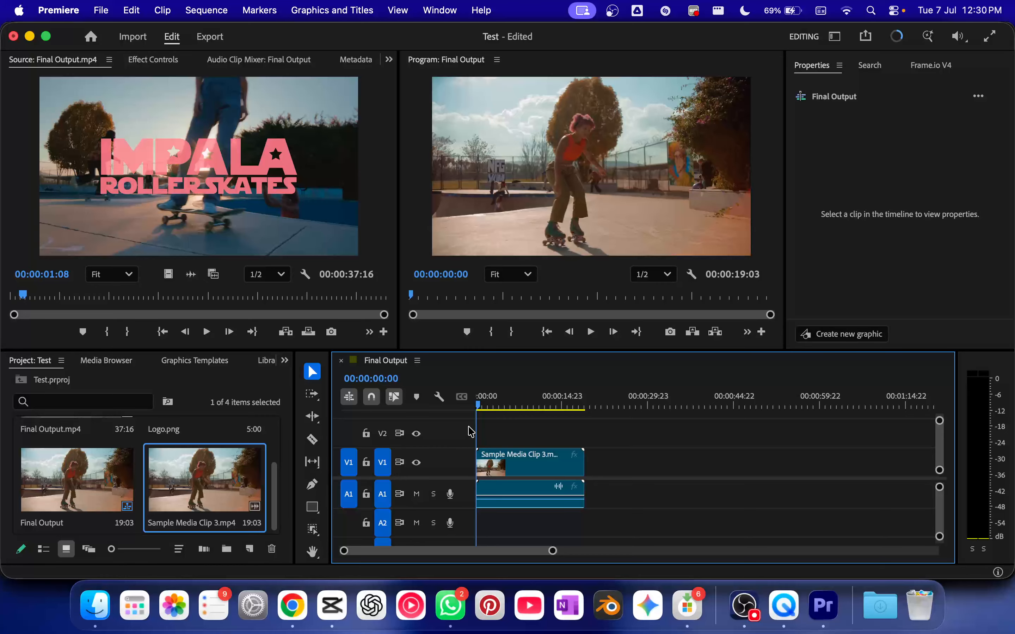
key("space")
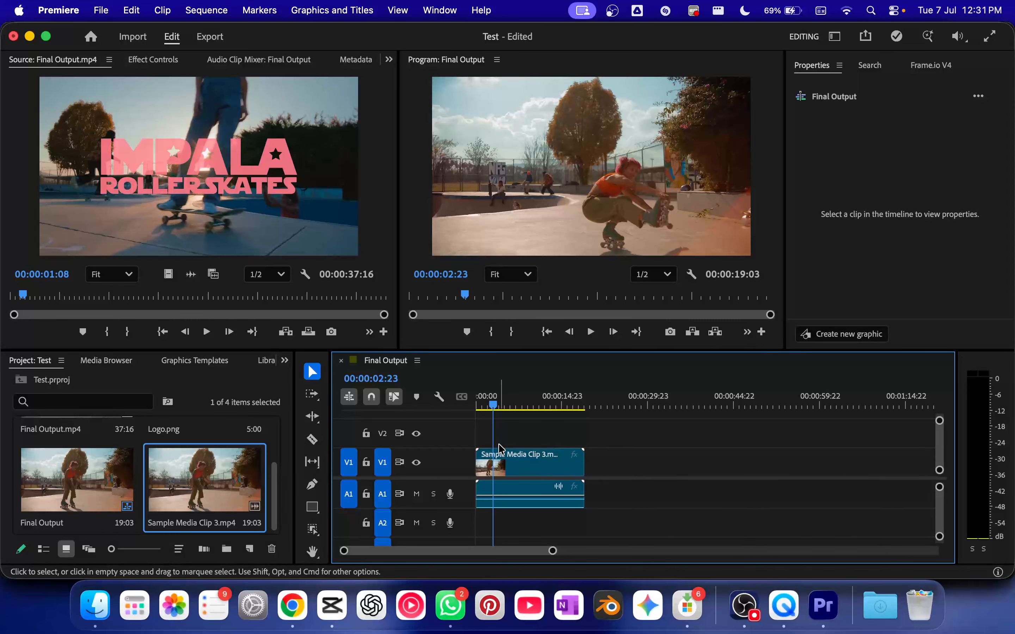
scroll(499, 449, "up", 6)
scroll(499, 449, "down", 5)
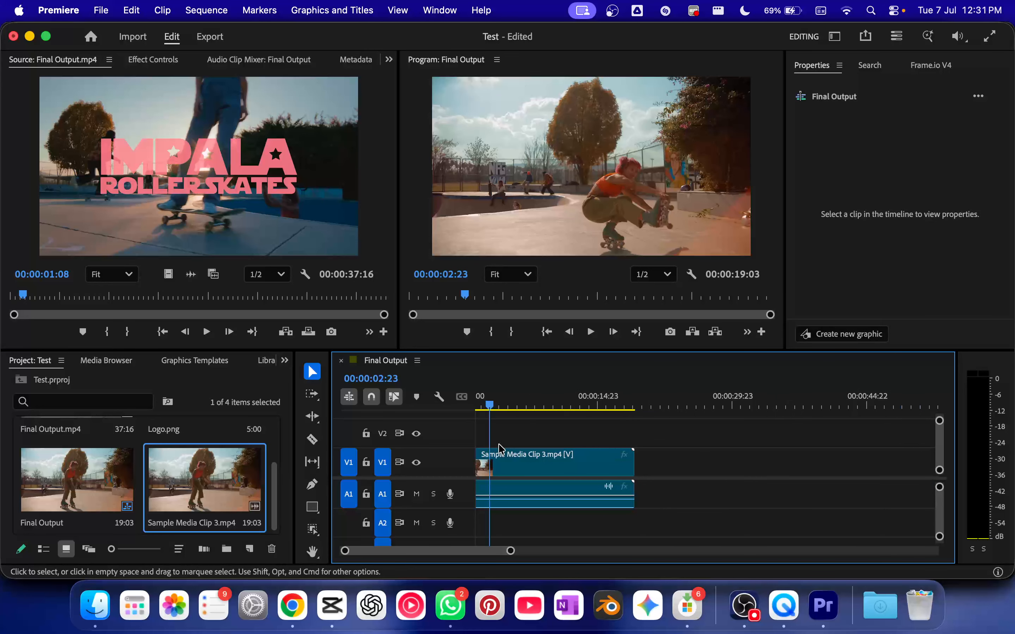
scroll(499, 449, "down", 1)
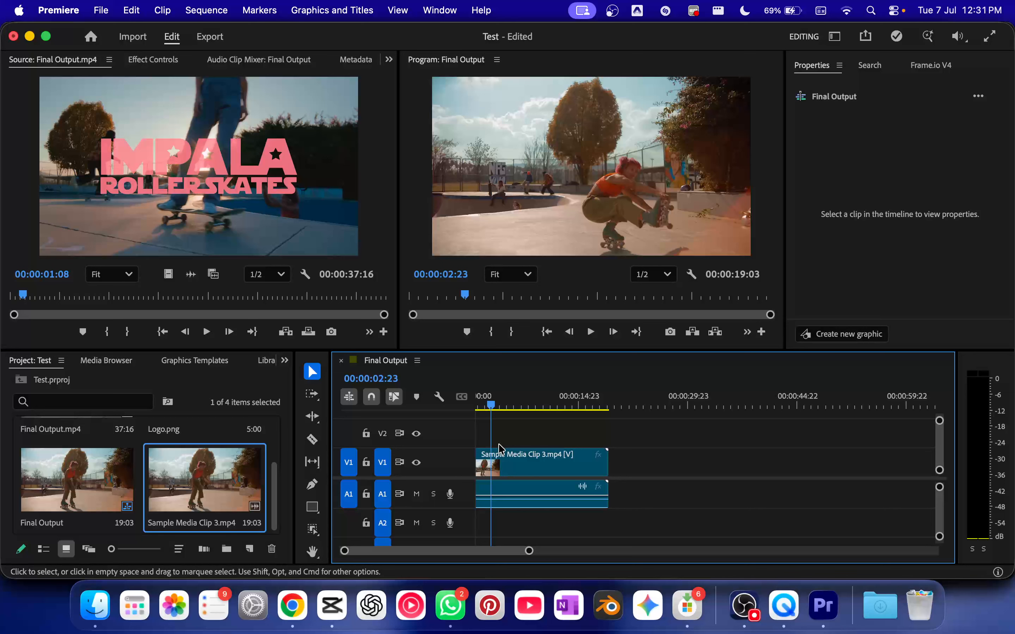
scroll(505, 448, "up", 1)
scroll(511, 448, "up", 3)
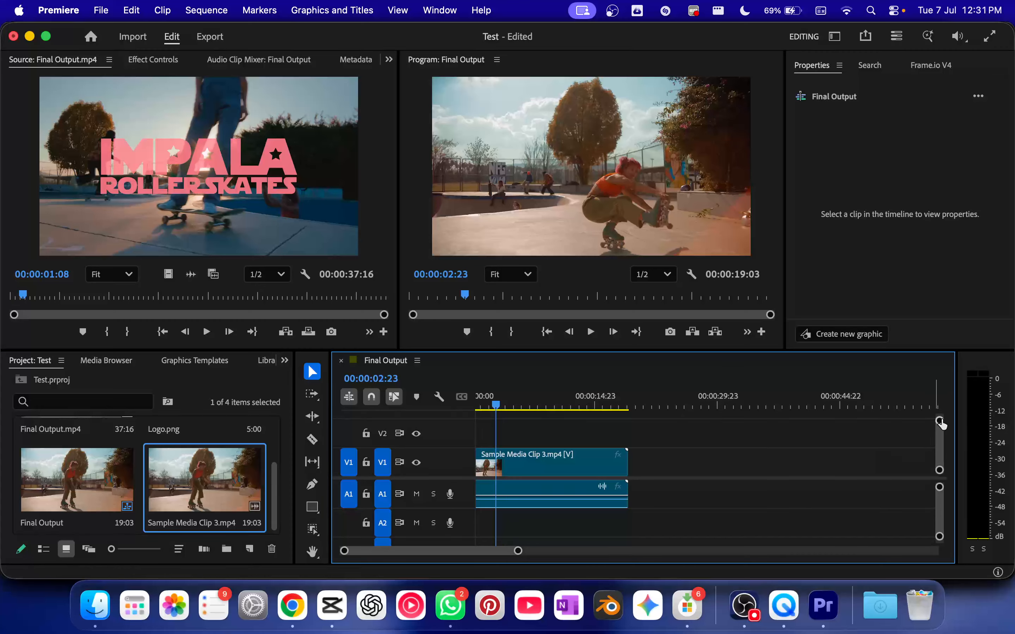
Step: Reduce the video track height to fit V1 through V3, and place Logo.png at the start of V2 above the video clip
left_click_drag(939, 420, 949, 383)
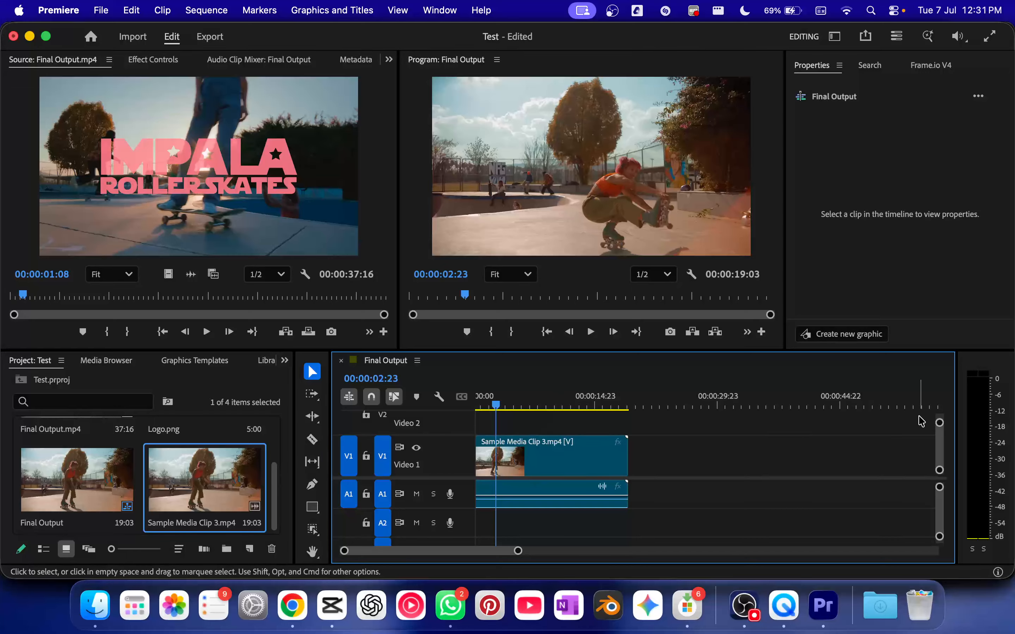
left_click_drag(938, 422, 940, 419)
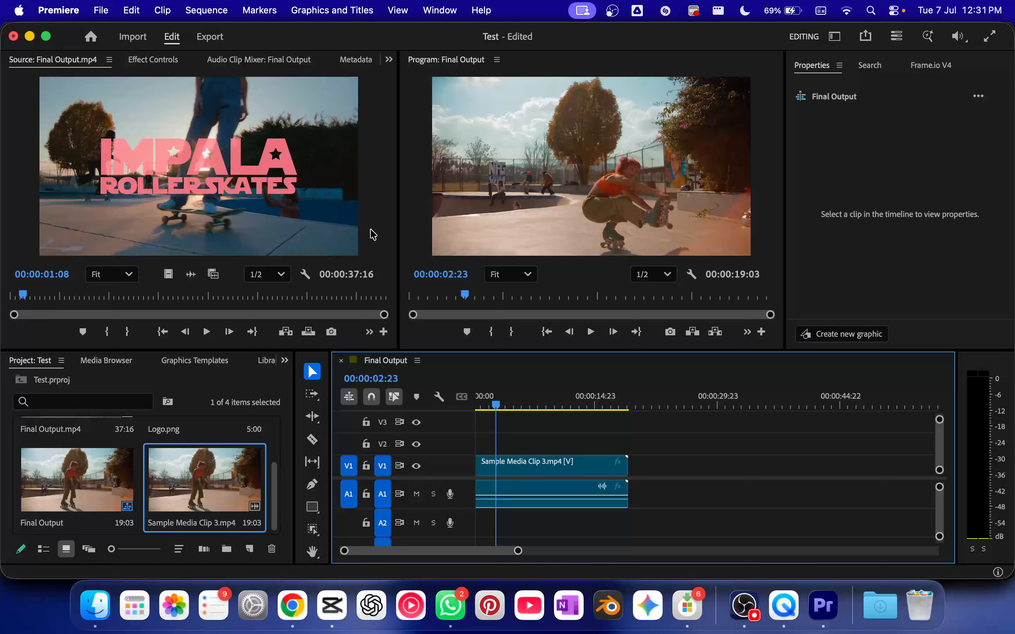
scroll(195, 482, "up", 2)
left_click(163, 468)
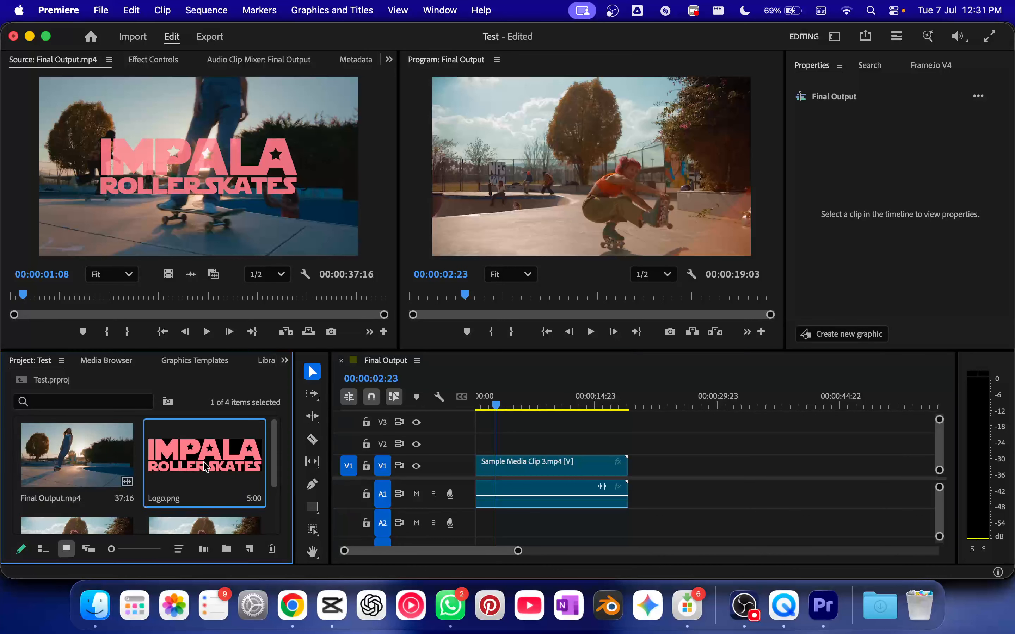
left_click_drag(205, 467, 469, 453)
left_click_drag(470, 451, 472, 452)
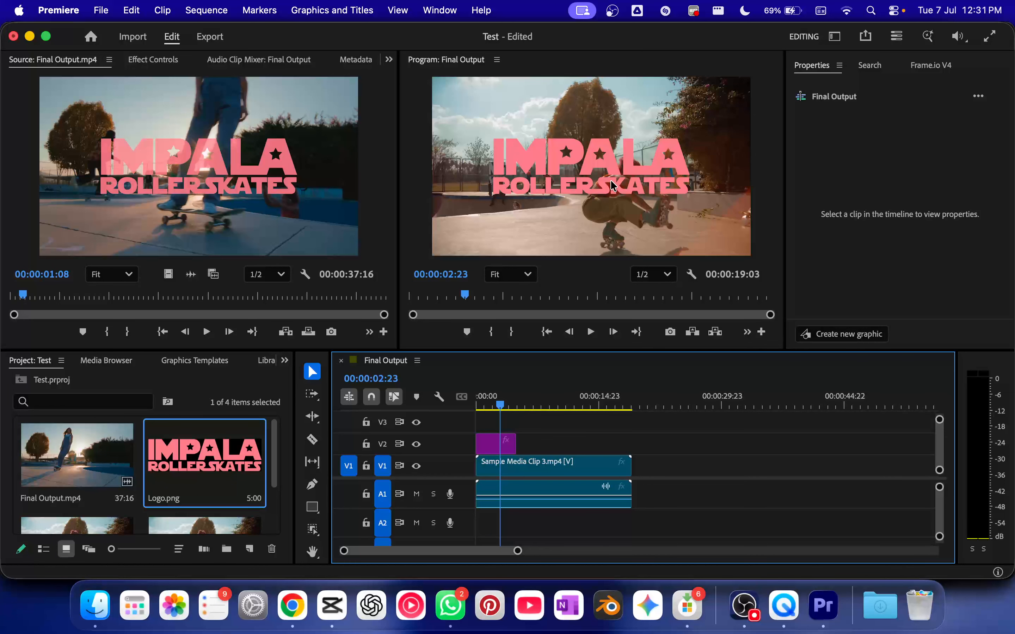
Step: Scrub back through the logo overlay, and inspect the properties of the video clip and Logo.png on the timeline
left_click_drag(499, 406, 476, 413)
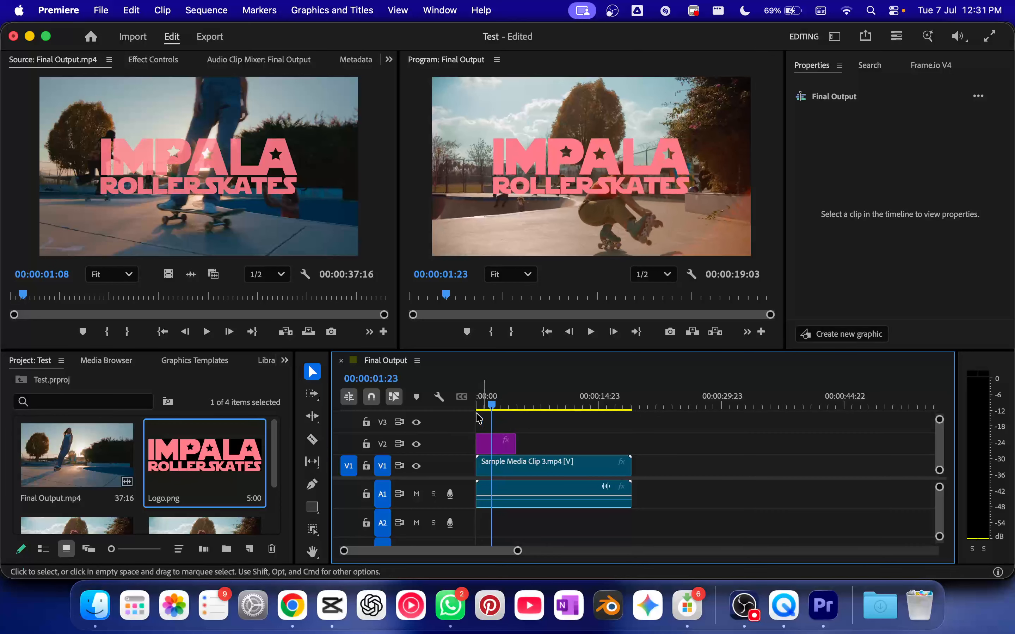
left_click(520, 467)
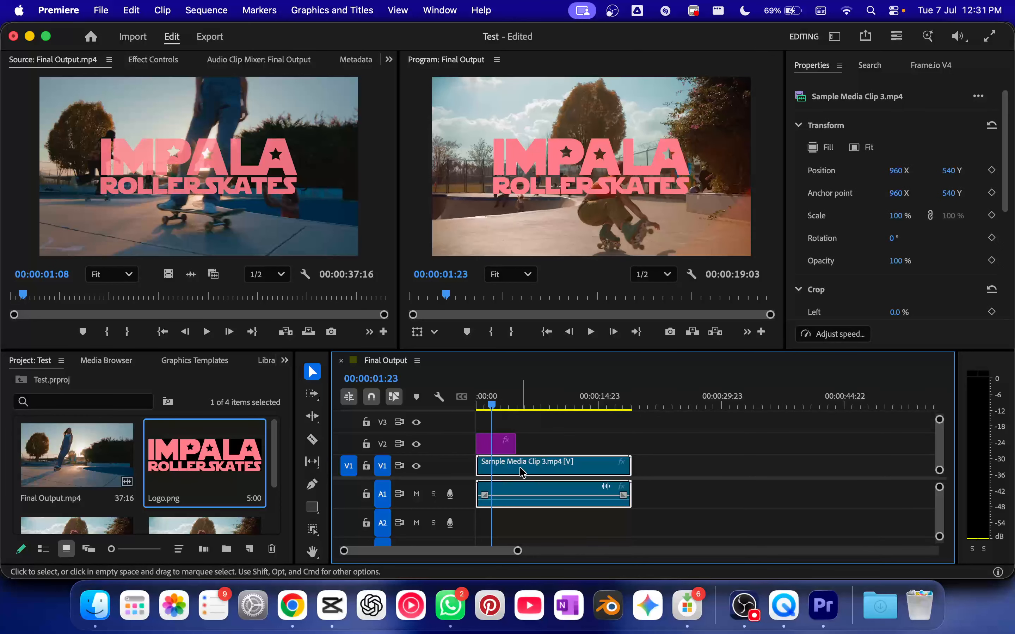
left_click_drag(521, 469, 499, 469)
left_click(498, 446)
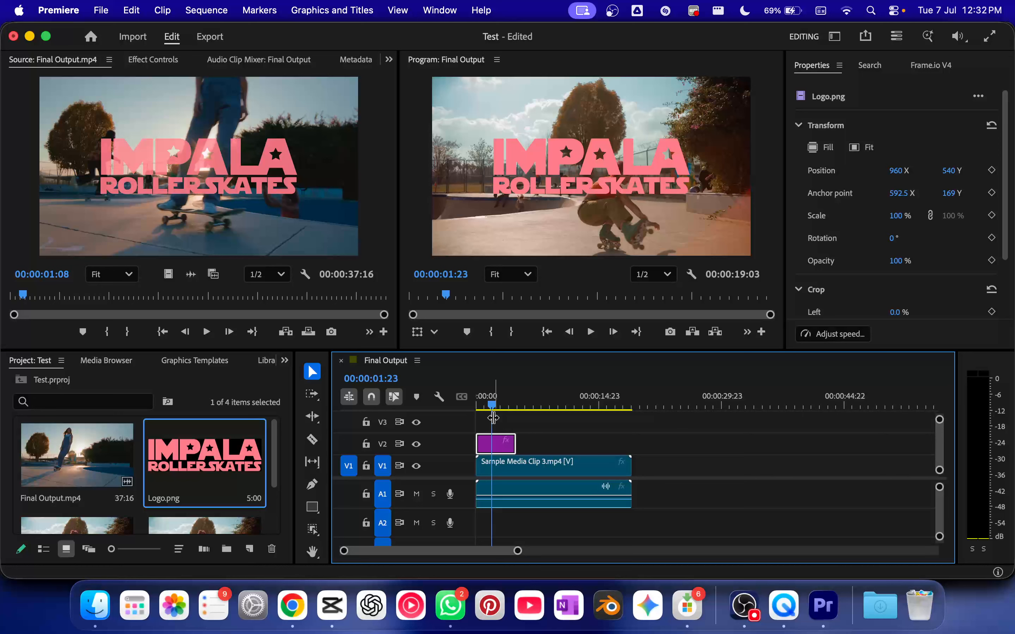
Step: Set the sequence playhead to exactly 00:00:10:00
left_click_drag(492, 408, 557, 414)
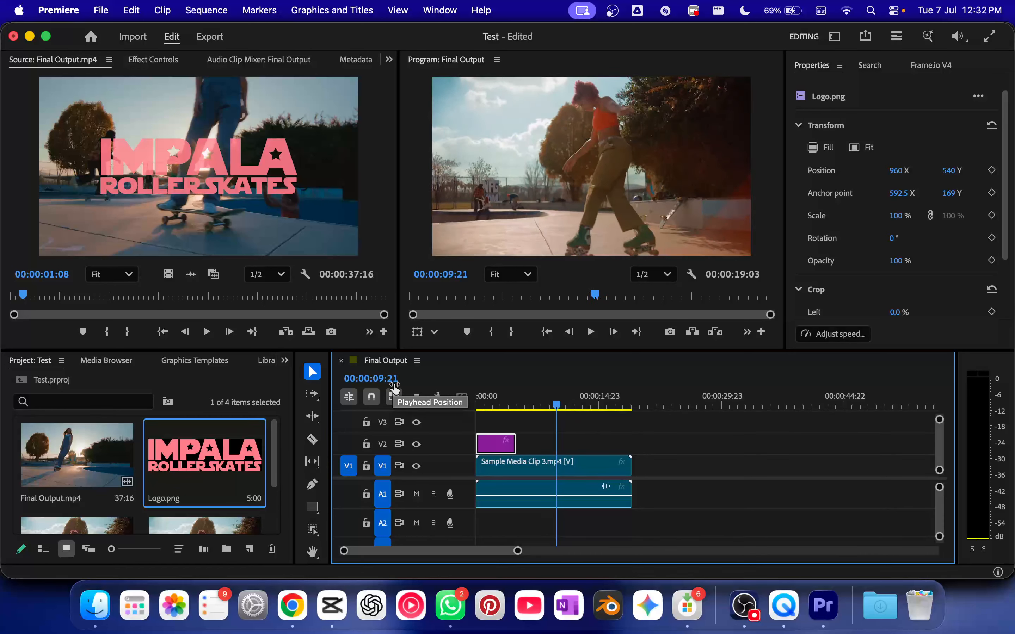
left_click_drag(557, 407, 559, 409)
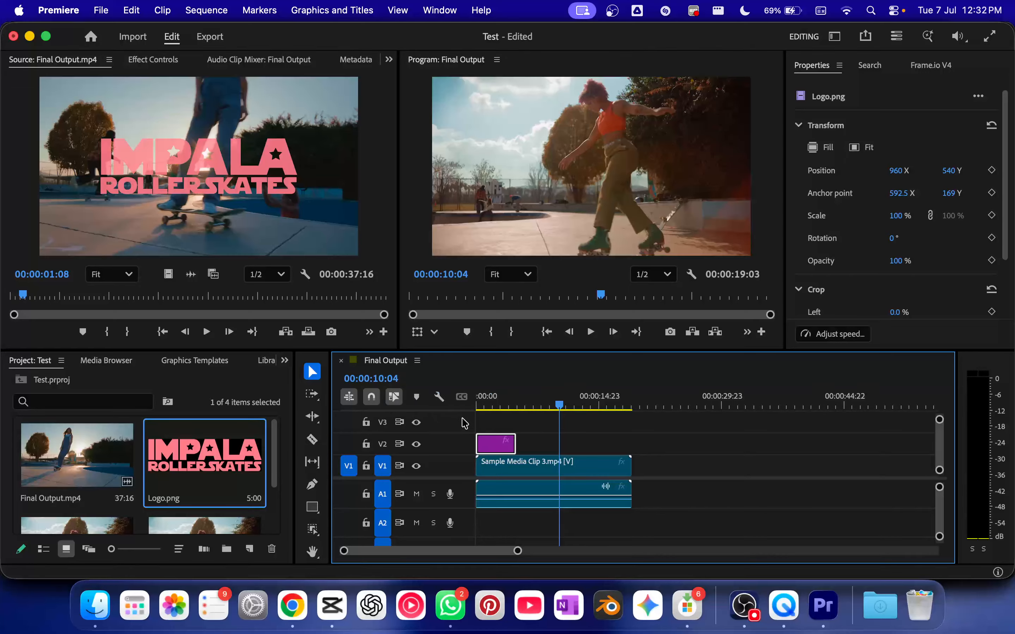
left_click(556, 408)
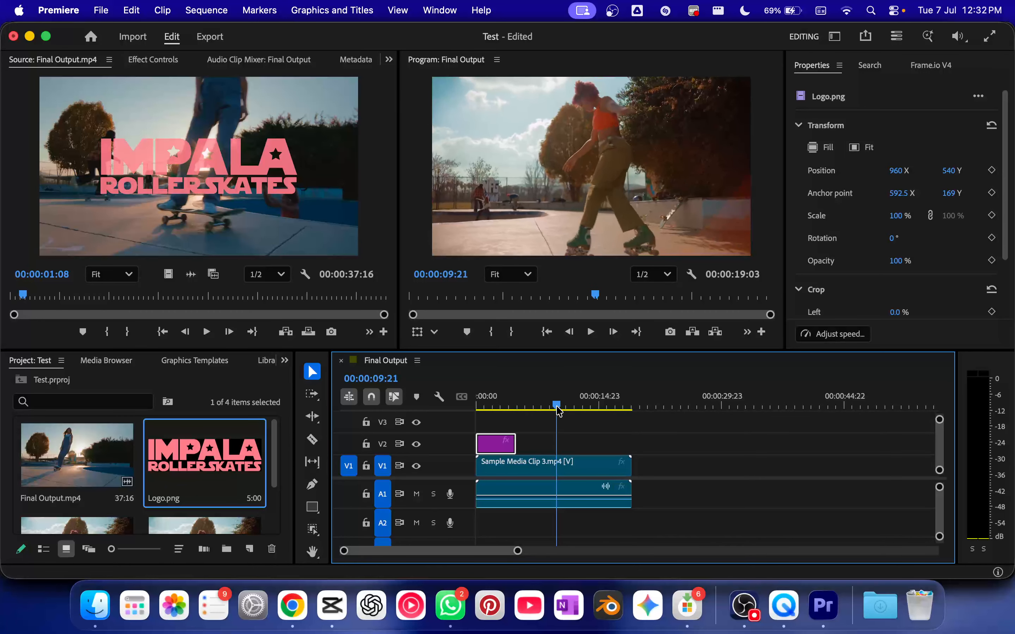
left_click_drag(557, 411, 561, 412)
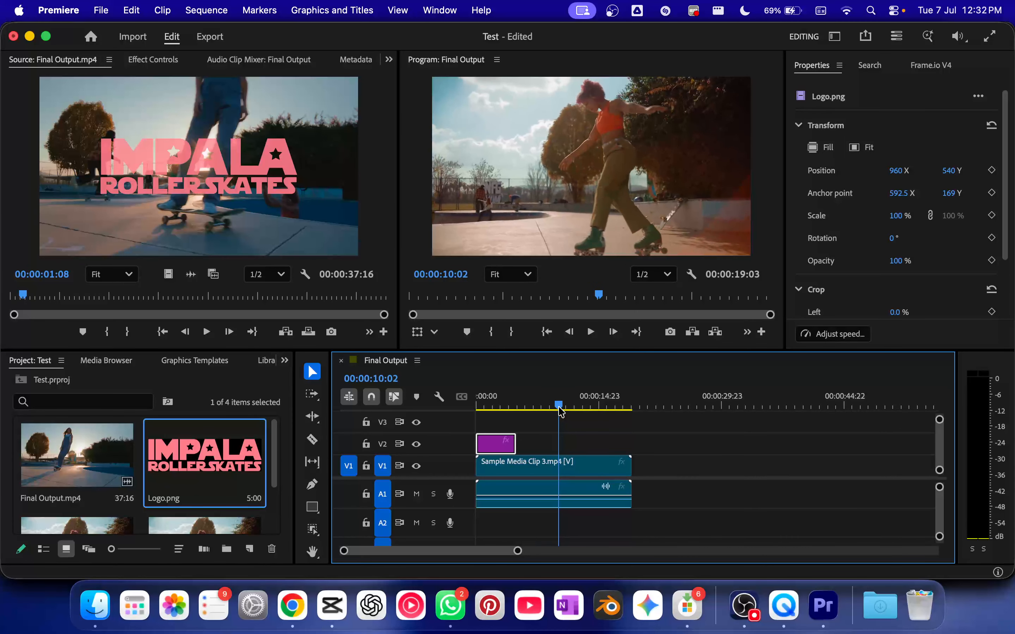
left_click(392, 379)
left_click(397, 379)
key("BackSpace")
key("BackSpace")
type("00")
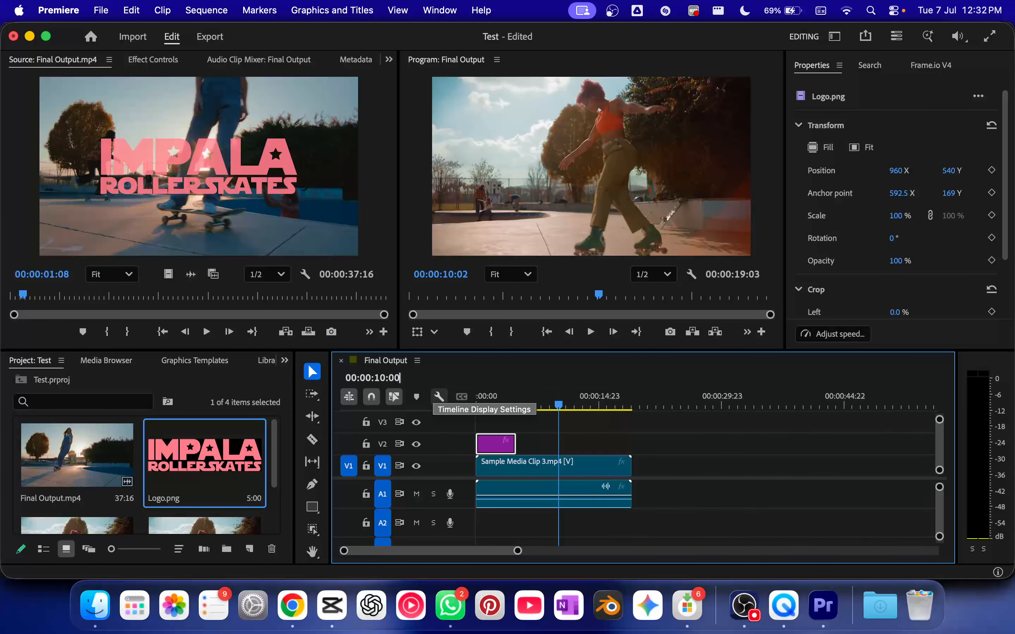
key("Return")
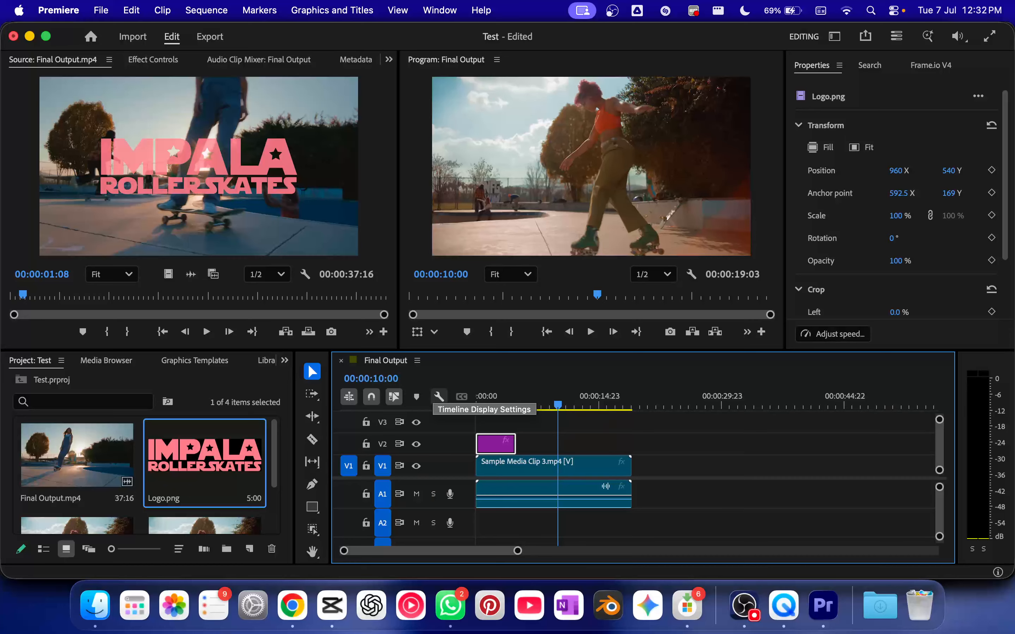
Step: Trim the end of Sample Media Clip 3.mp4 to the playhead at 00:00:10:00 and return the playhead to the start
left_click(567, 469)
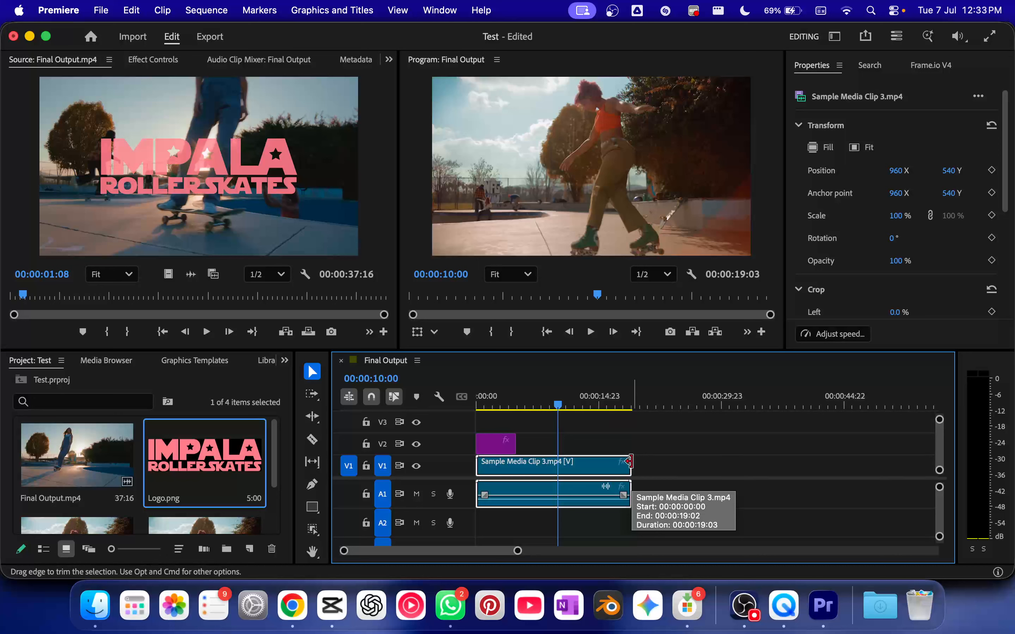
left_click_drag(630, 462, 556, 464)
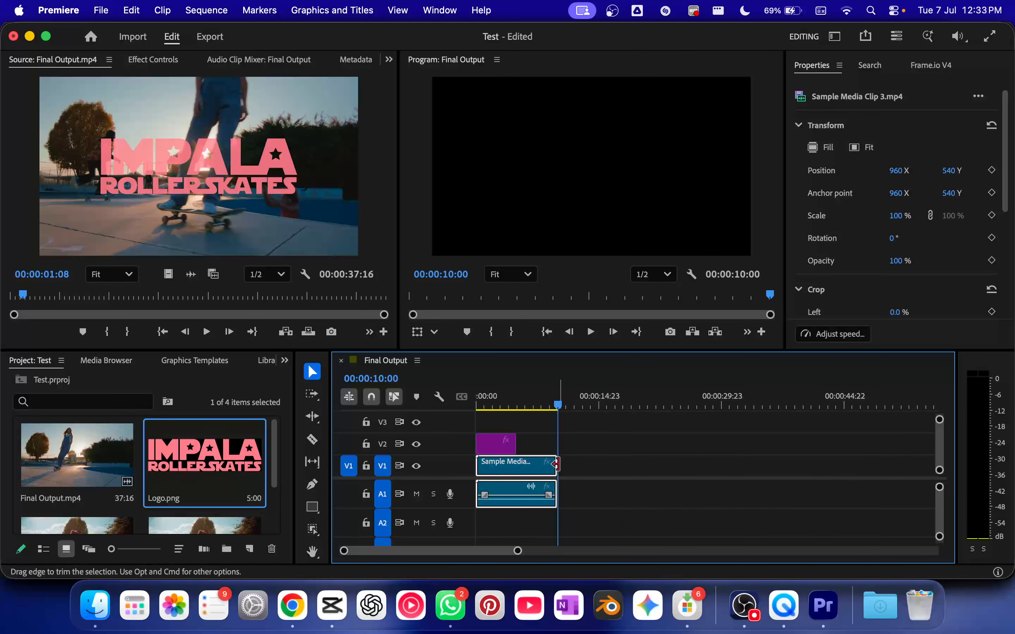
left_click(537, 405)
left_click_drag(536, 405, 472, 445)
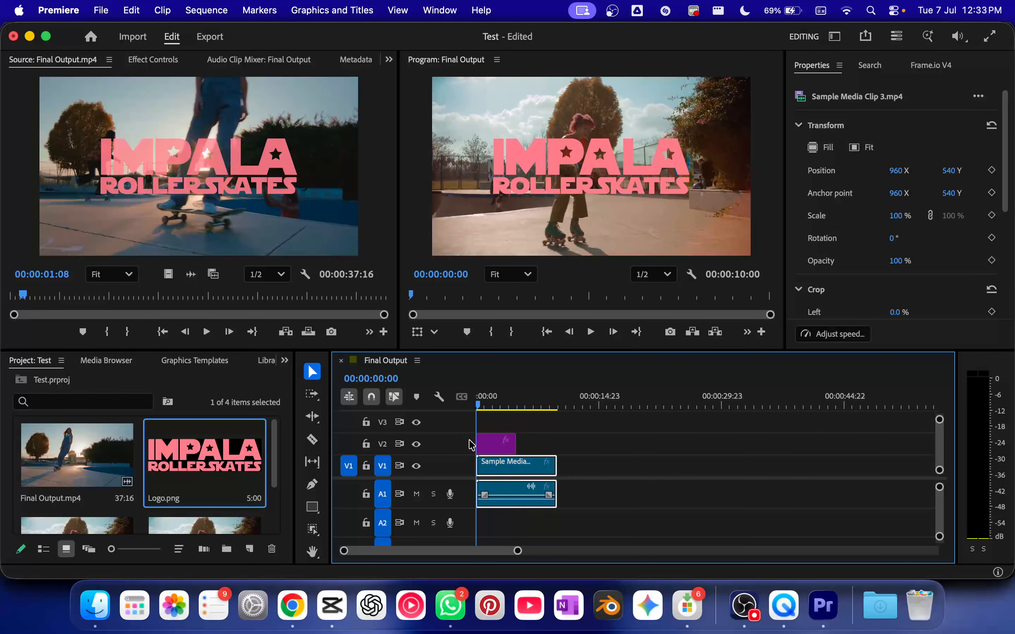
Step: Try extending Logo.png on V2 to the end of the video clip below it, and undo the extension
left_click(496, 440)
mouse_move(482, 407)
left_mouse_down()
mouse_move(502, 413)
mouse_move(485, 415)
left_mouse_up()
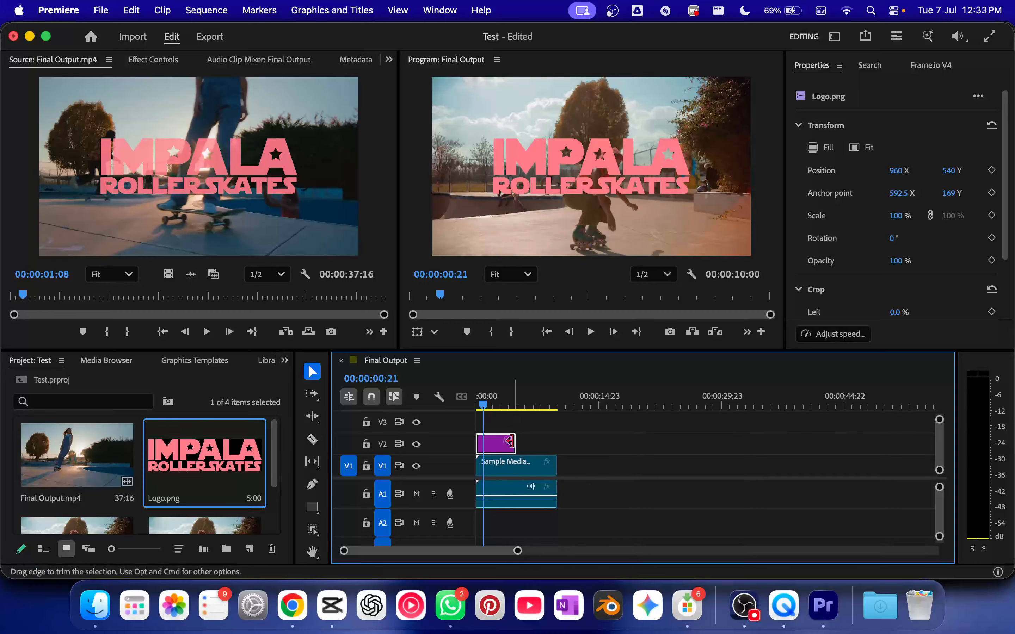
left_click_drag(516, 444, 551, 444)
key("cmd+z")
left_click_drag(512, 441, 556, 443)
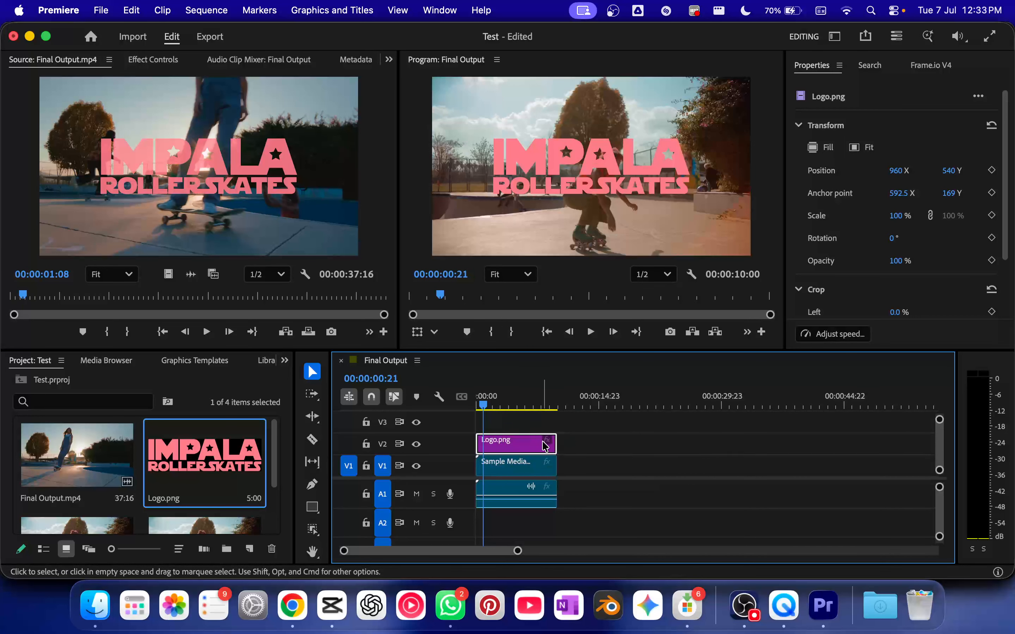
key("cmd+z")
left_click(545, 465)
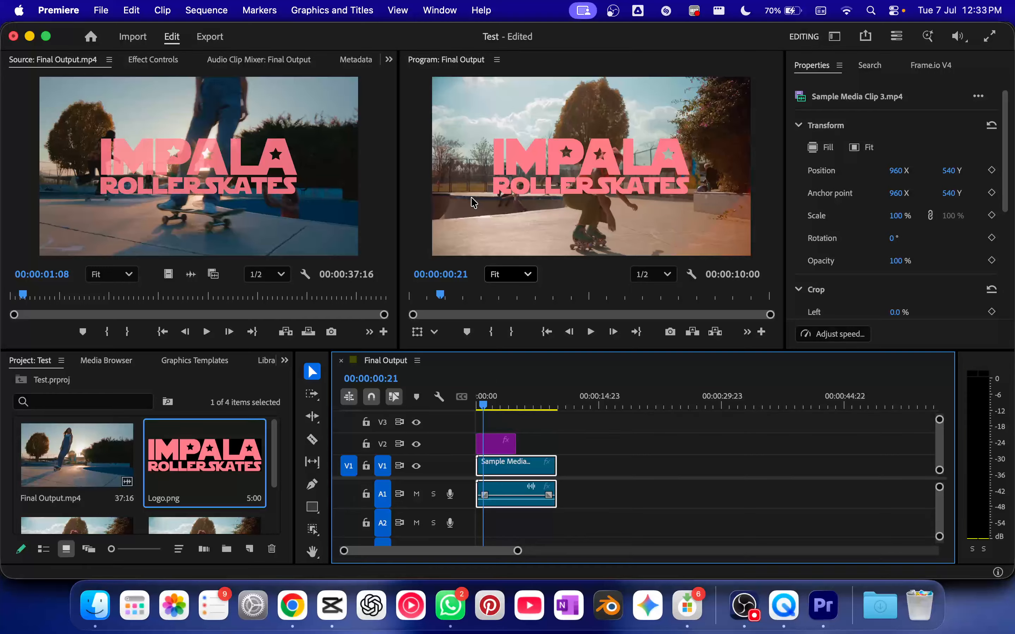
left_click(423, 161)
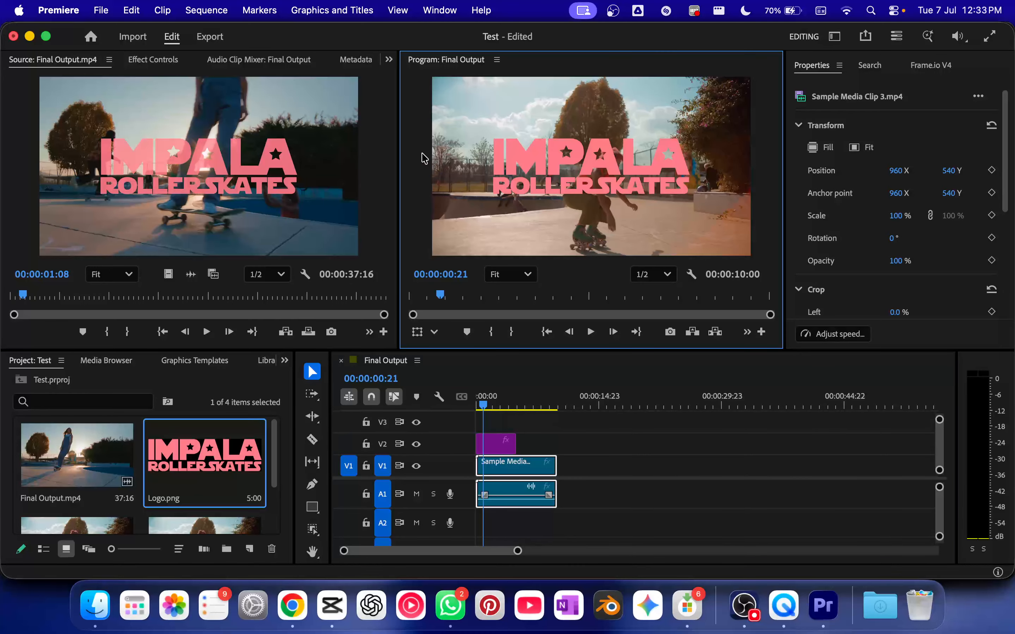
left_click(90, 150)
left_click(422, 158)
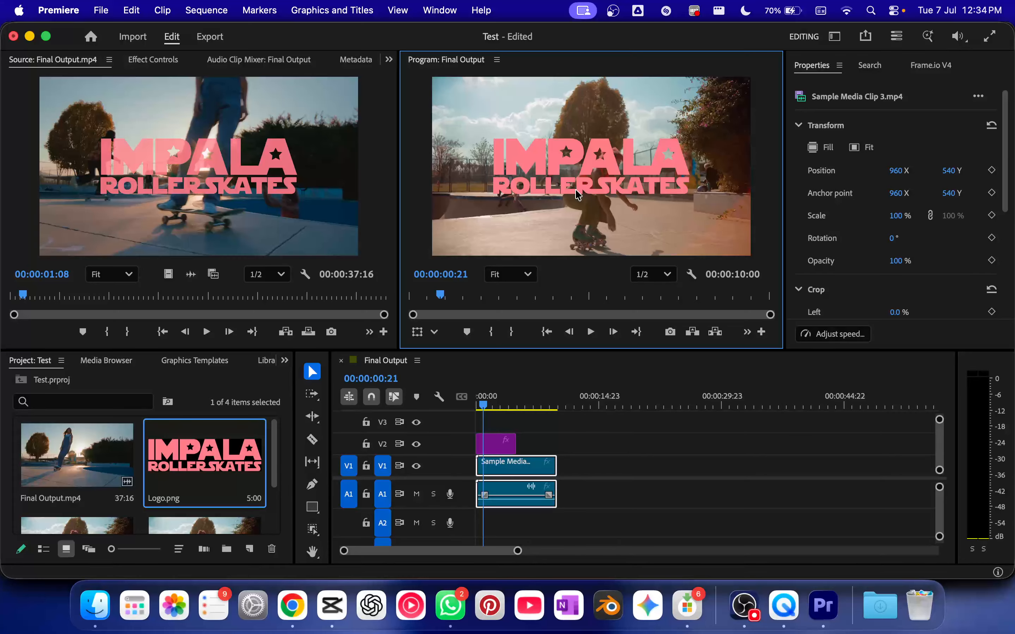
left_click(31, 136)
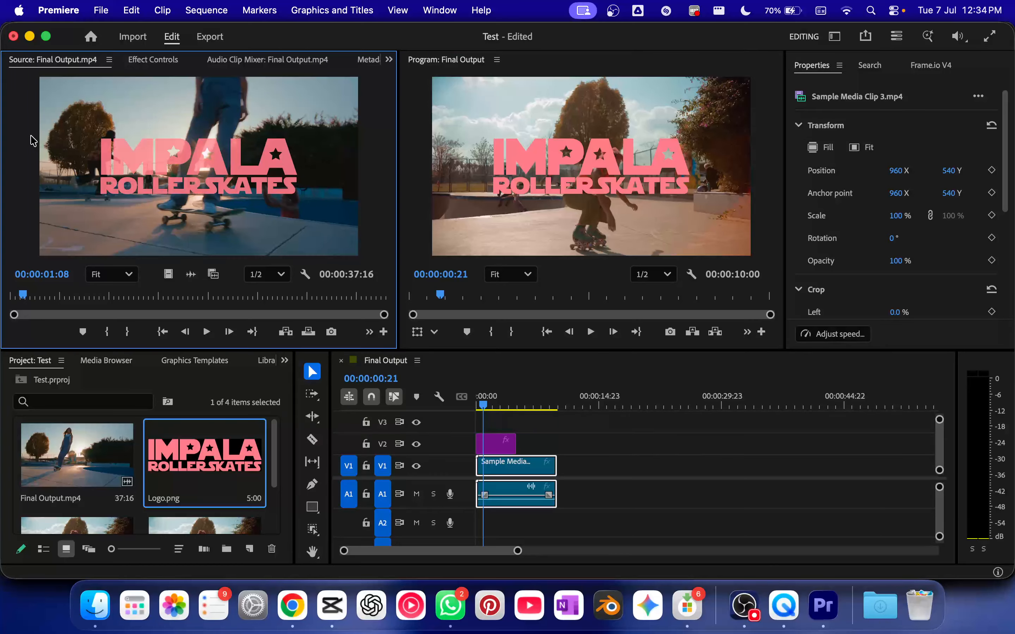
Step: Open Sample Media Clip 3.mp4 in the Source Monitor and scrub to 19:29:54:19, comparing it with the sequence at 00:00:01:01
left_click(80, 457)
scroll(81, 457, "down", 3)
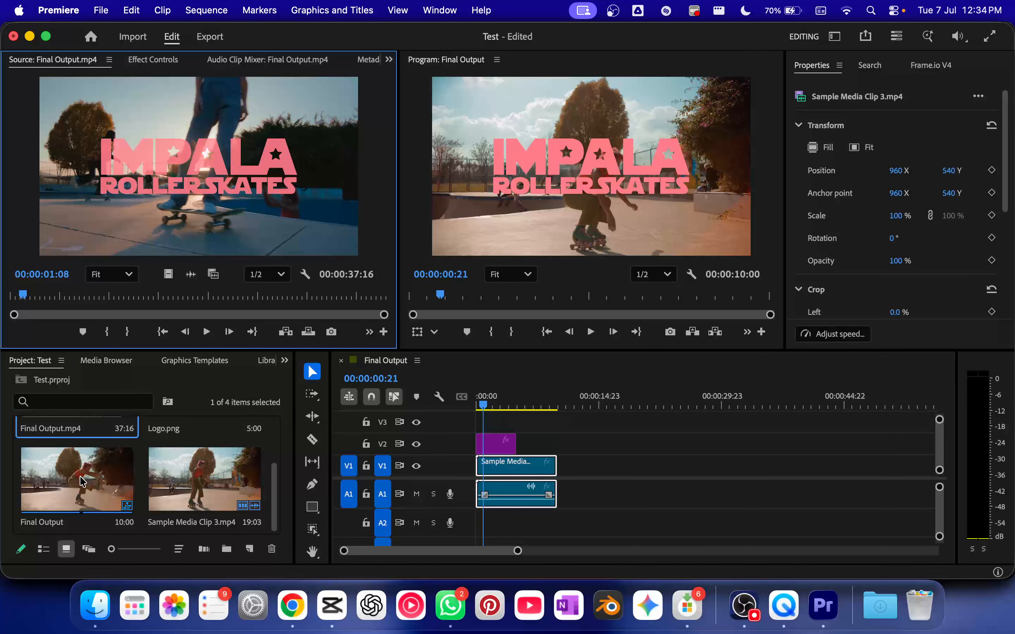
left_click(175, 466)
double_click(175, 466)
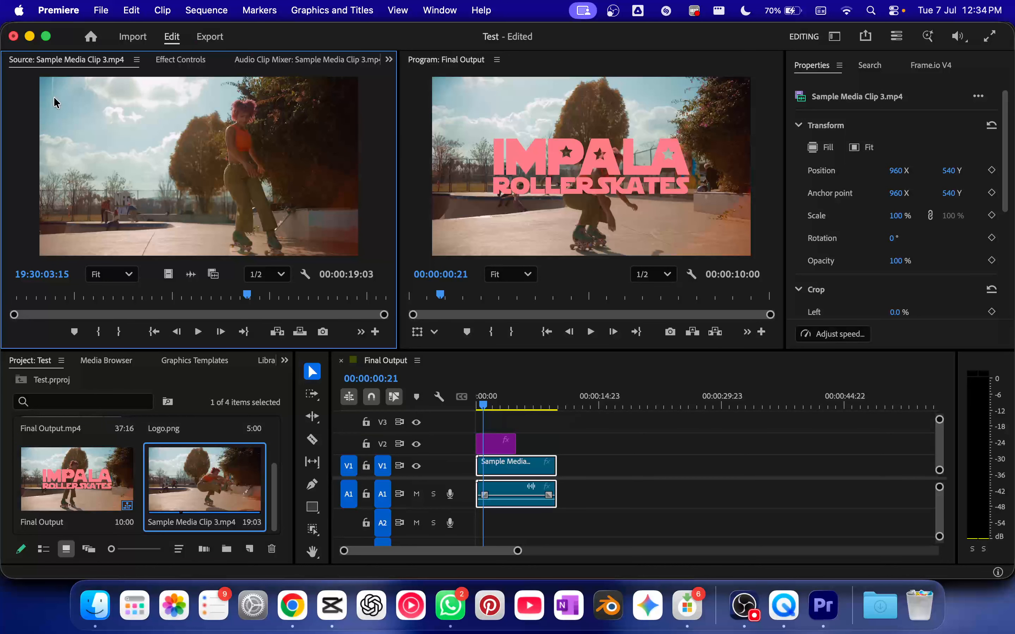
left_click_drag(247, 295, 74, 299)
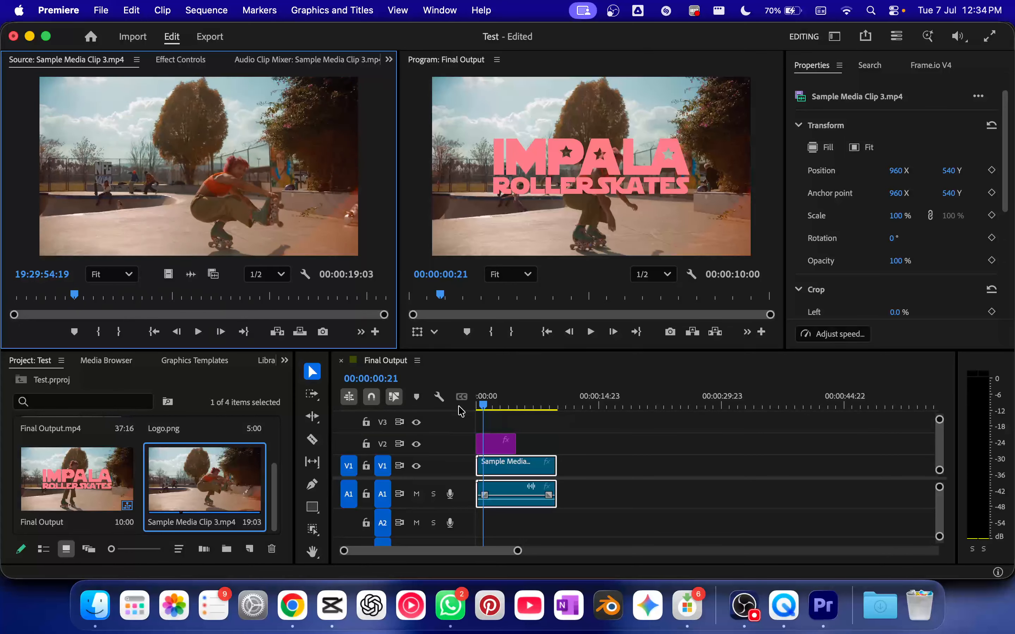
left_click(426, 88)
mouse_move(486, 408)
left_mouse_down()
mouse_move(515, 411)
mouse_move(486, 417)
left_mouse_up()
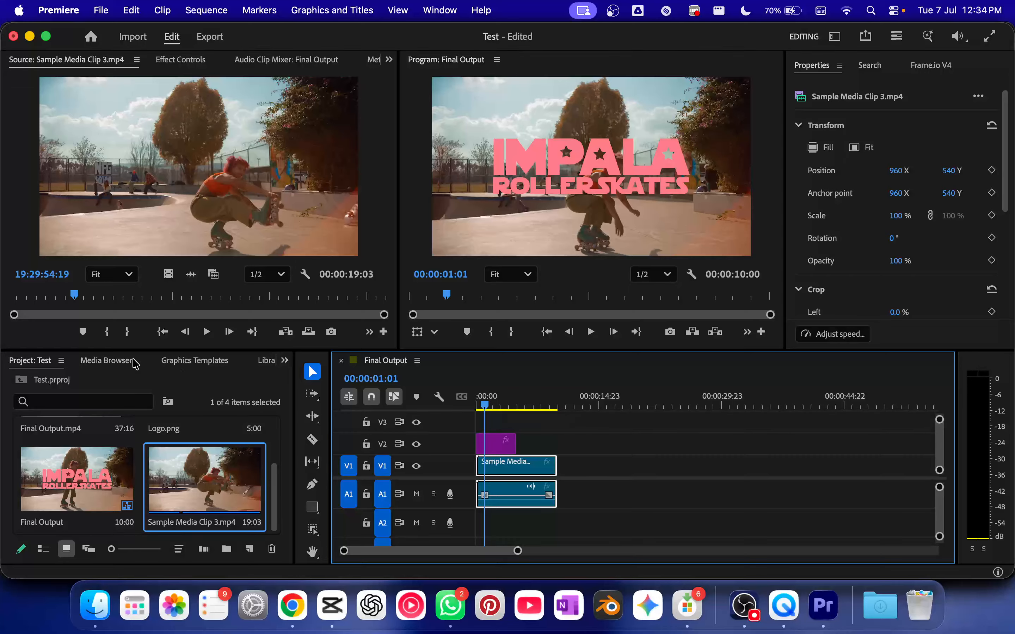
Step: Close the Media Browser, Graphics Templates, Libraries and Info panels in the group that holds the Test project
left_click(98, 365)
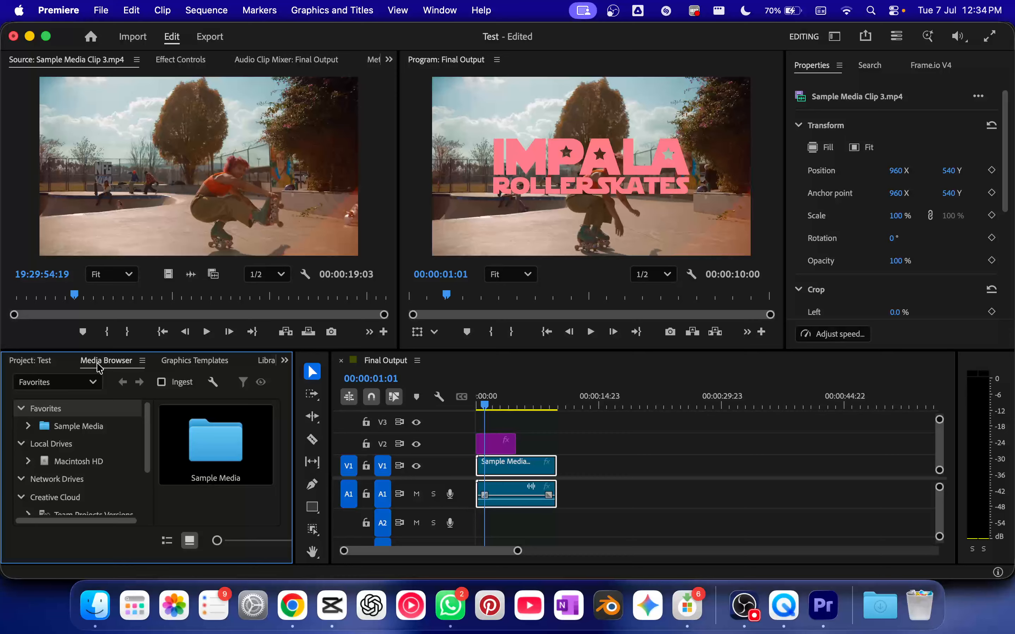
right_click(99, 367)
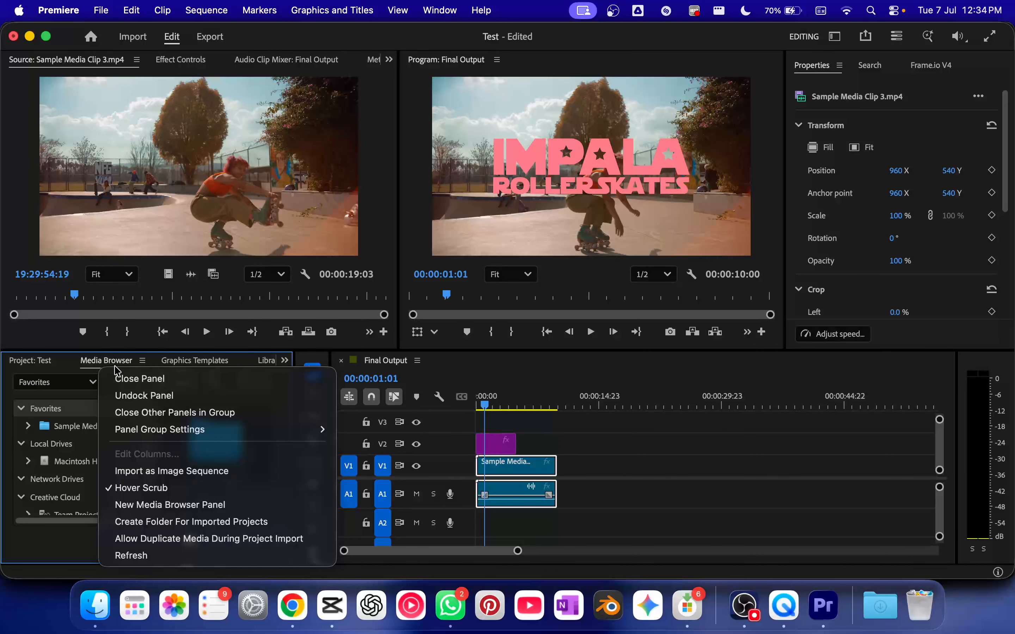
left_click(87, 363)
right_click(113, 366)
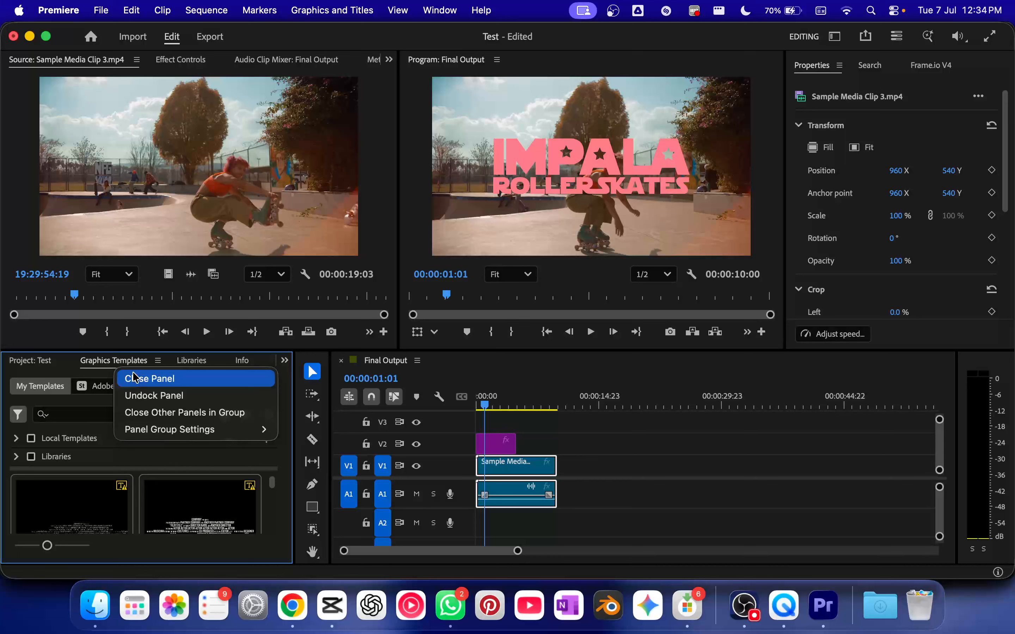
left_click(134, 378)
right_click(128, 366)
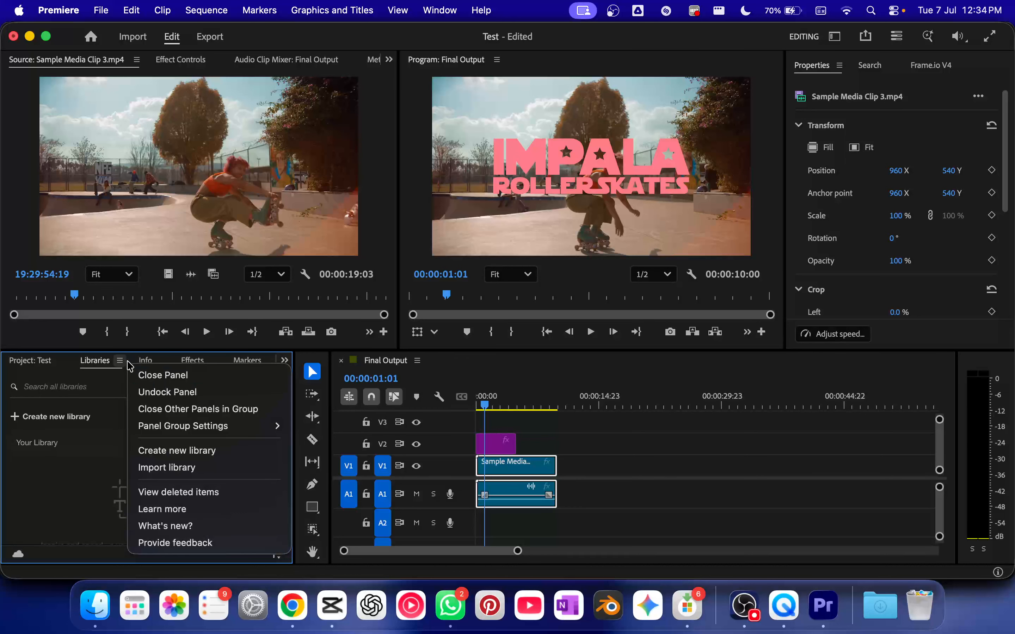
left_click(143, 375)
right_click(113, 367)
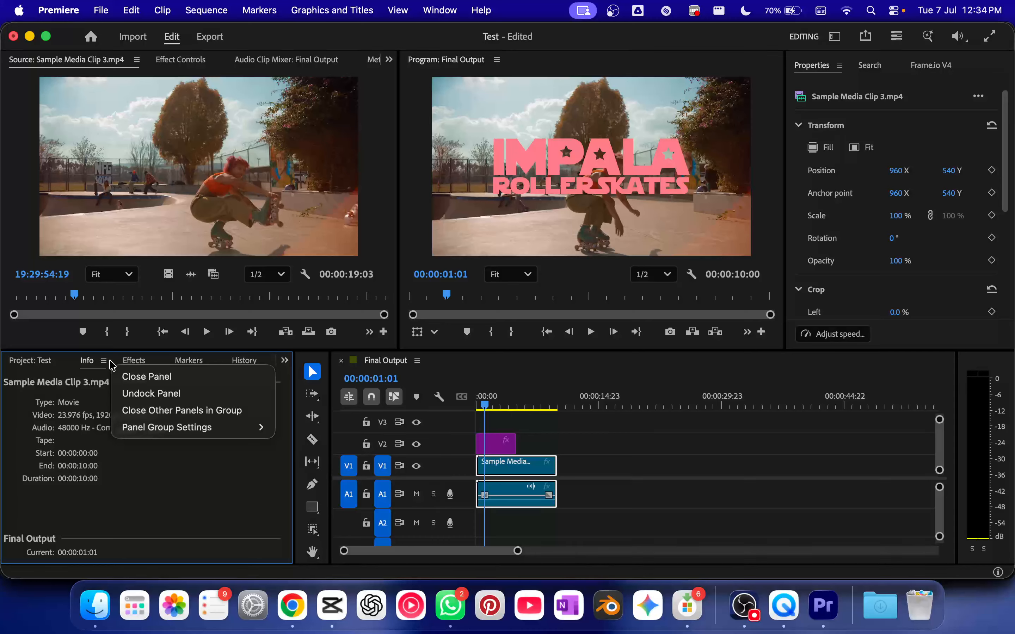
left_click(130, 376)
Step: Close the Markers and History panels, leaving only Effects beside the Test project panel
right_click(96, 363)
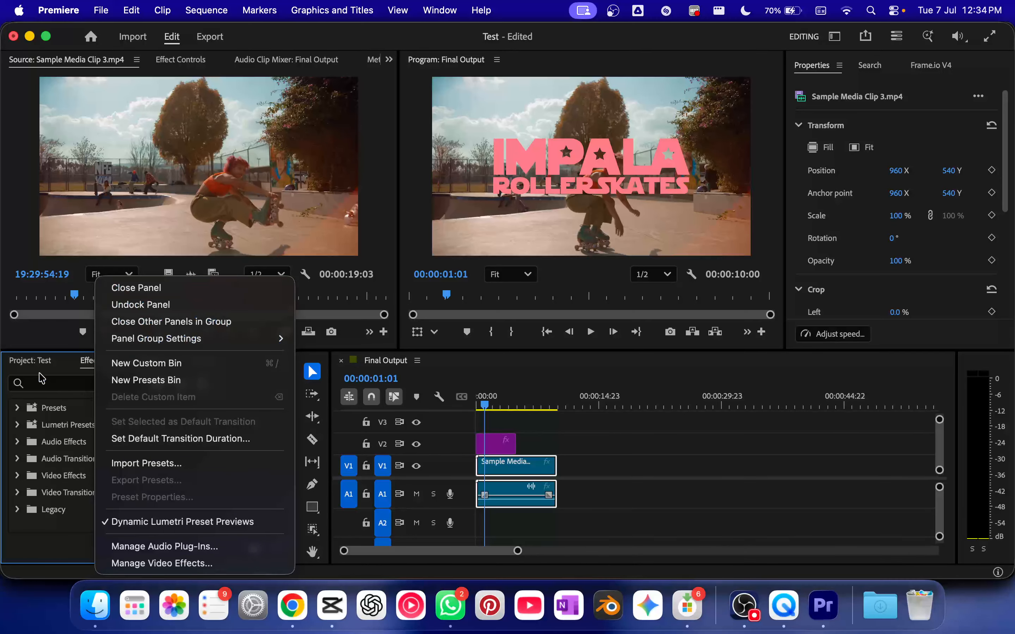
left_click(67, 367)
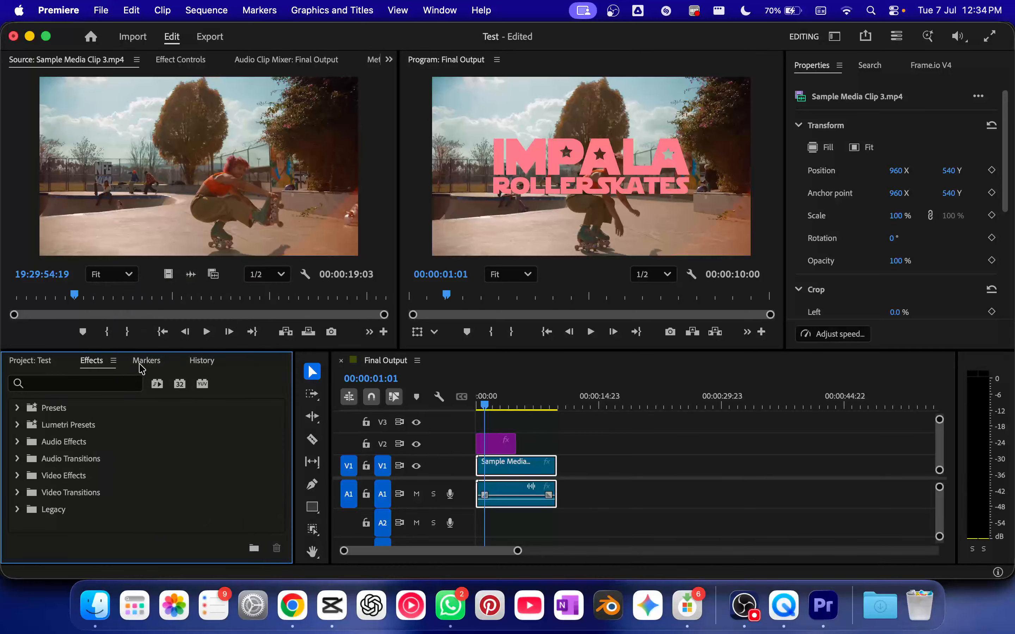
left_click(142, 367)
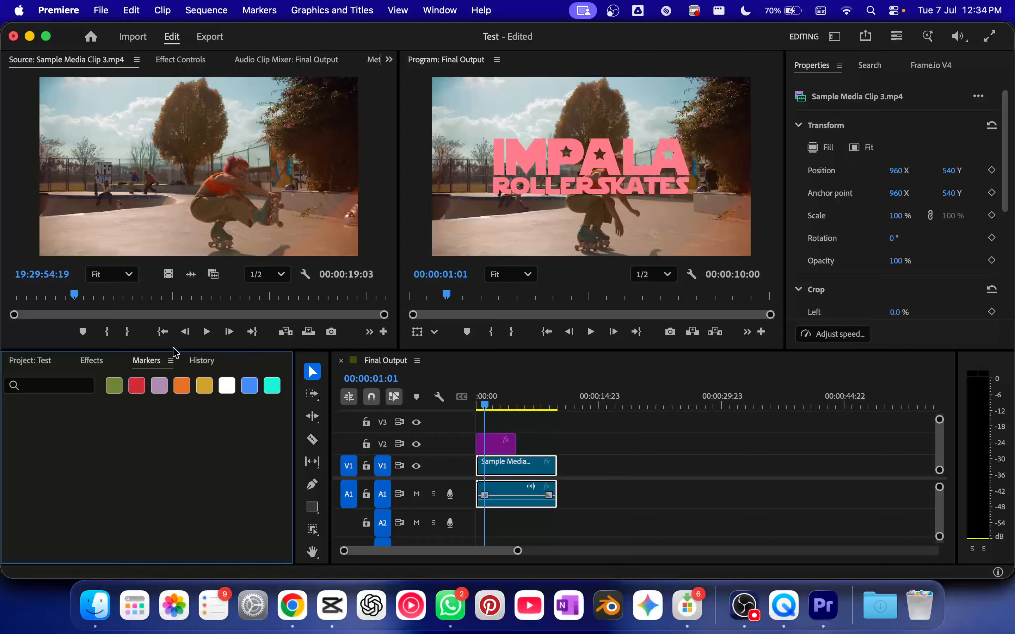
left_click(170, 361)
left_click(192, 375)
left_click(168, 360)
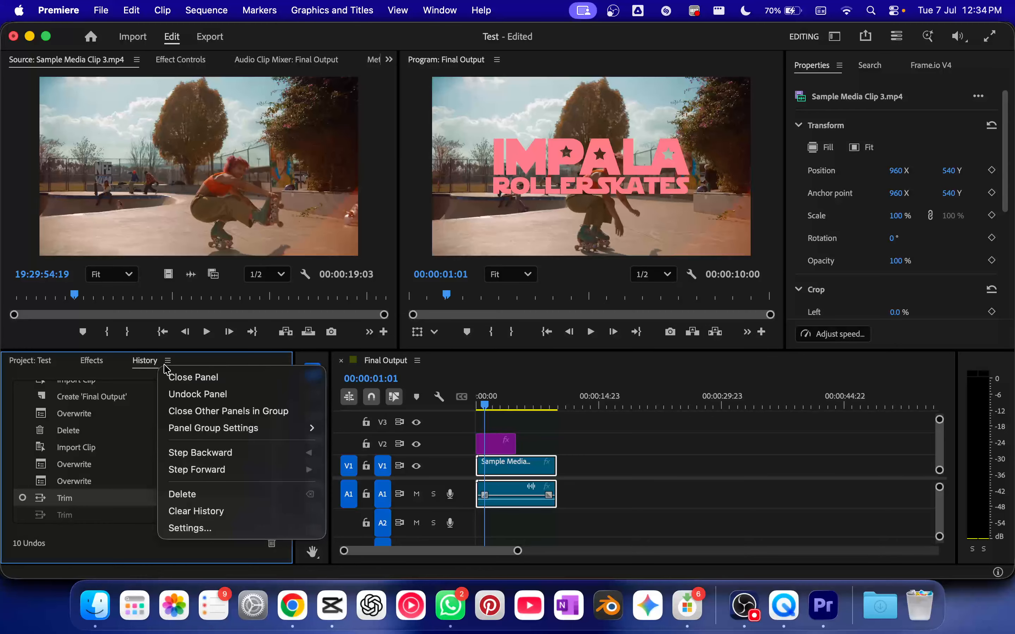
left_click(210, 378)
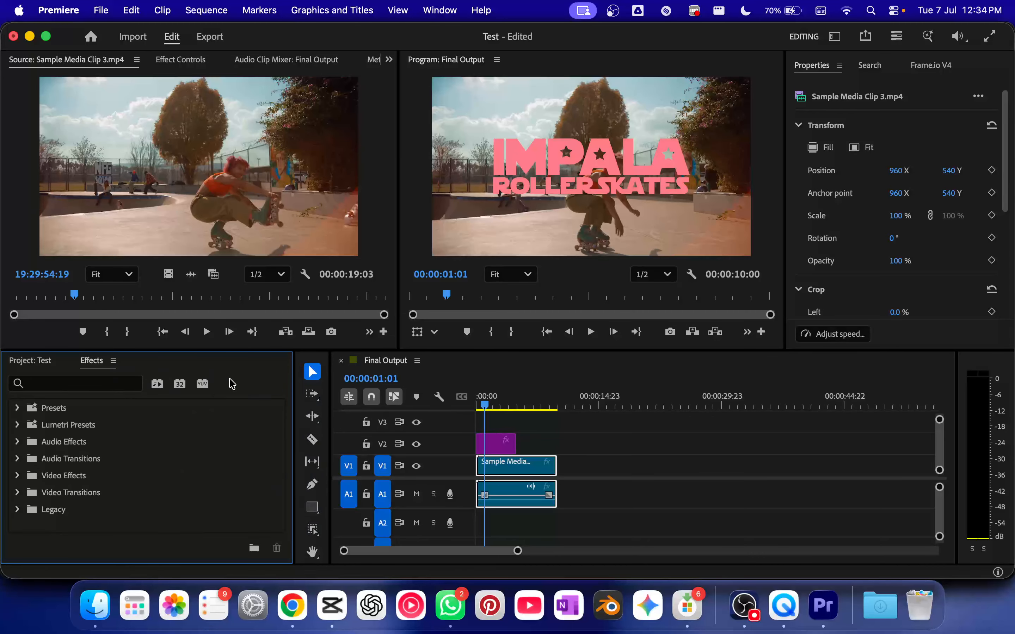
Step: Remove the Search, Frame.io V4 and Properties panels from the workspace
left_click(880, 66)
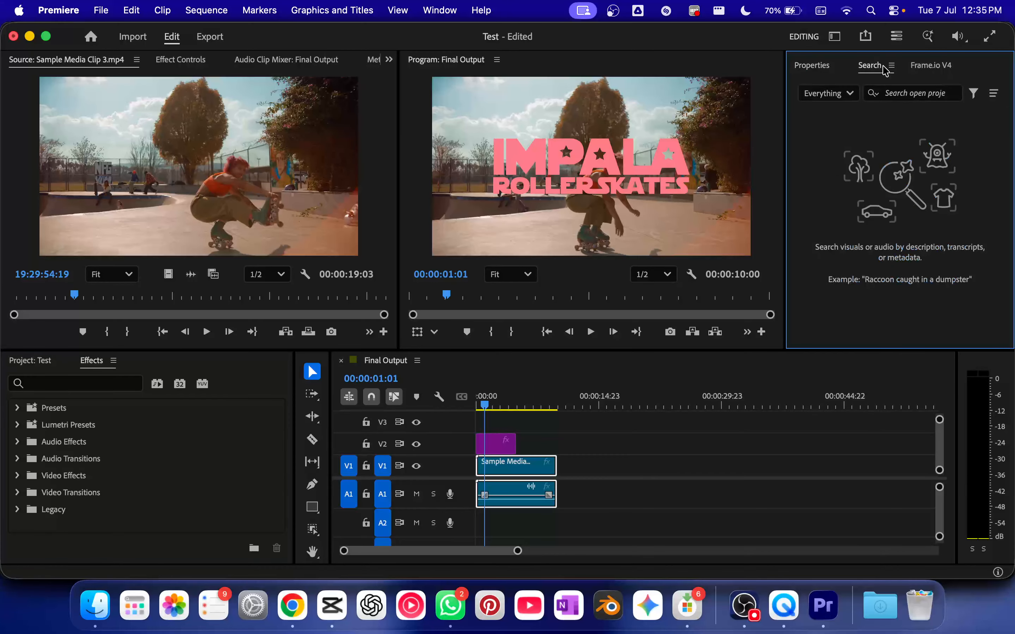
left_click(891, 66)
left_click(871, 79)
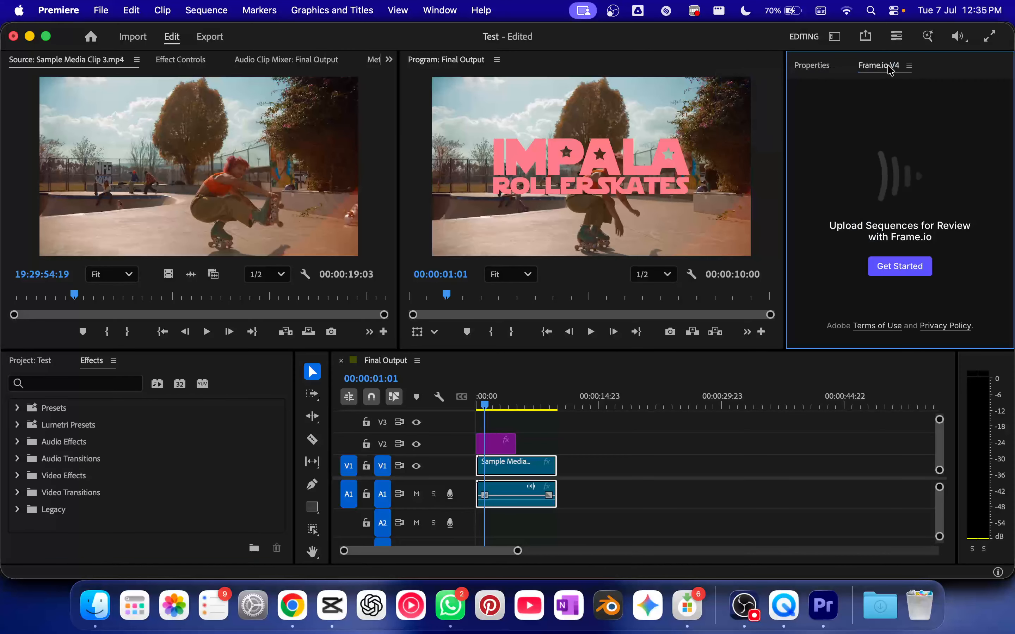
left_click(889, 67)
left_click(836, 87)
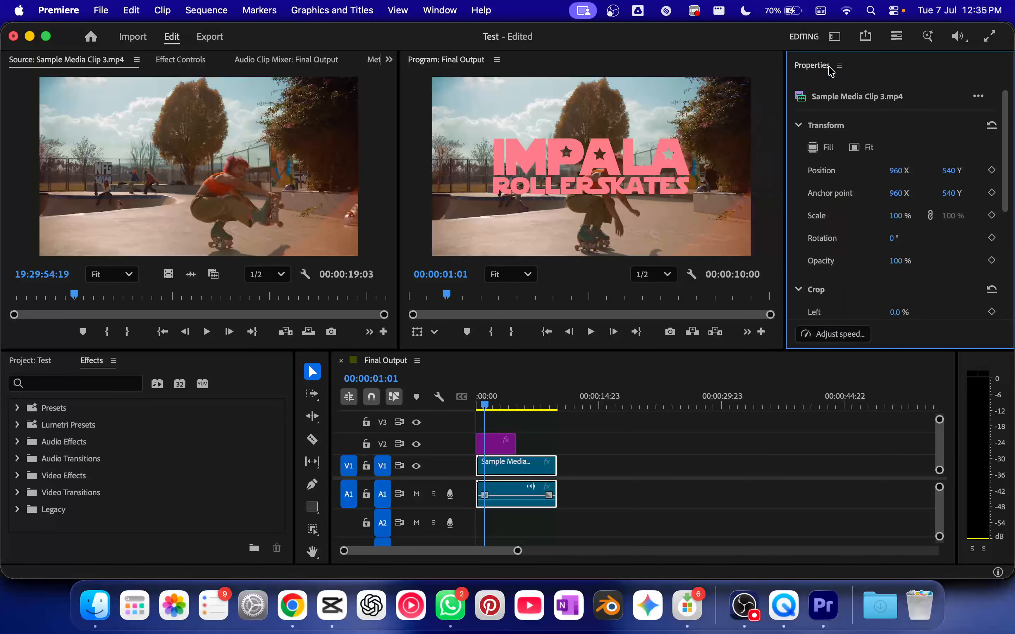
right_click(813, 67)
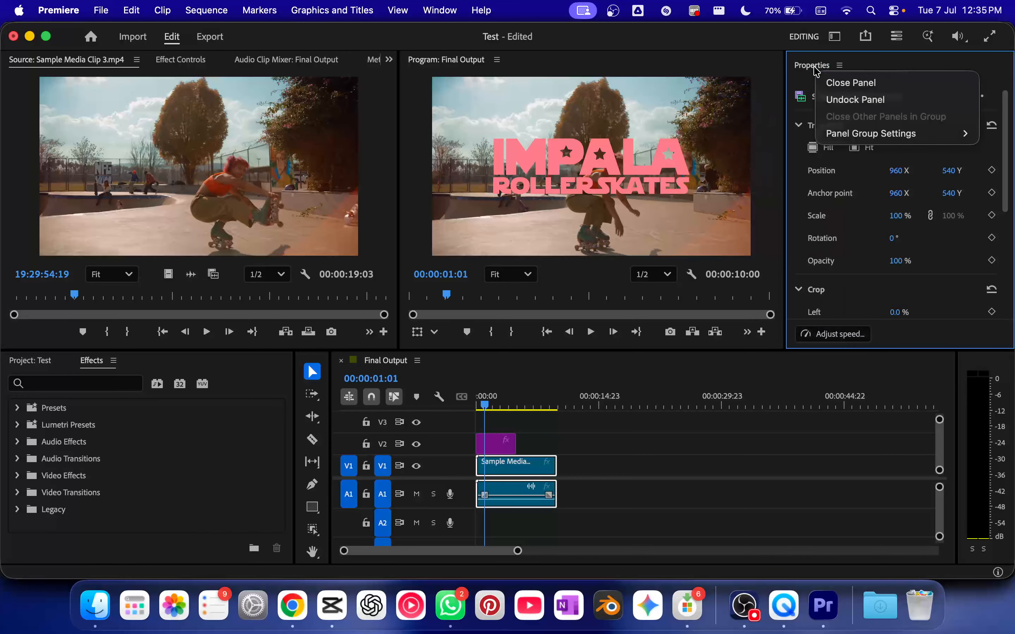
left_click(859, 84)
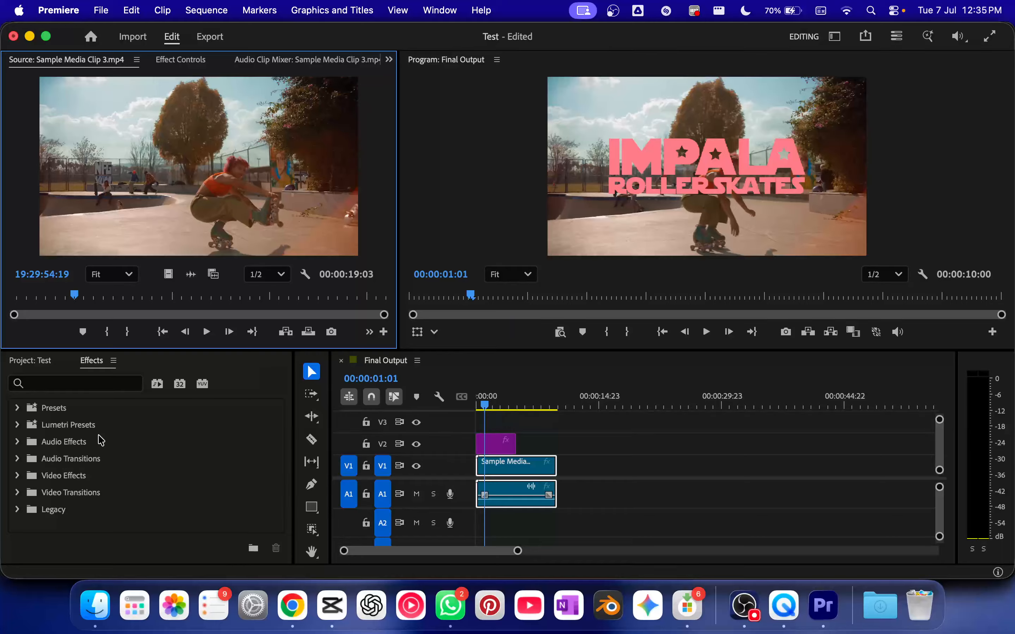
Step: With the Test project's media shown again, set the sequence playhead to 00:00:04:15 and select the logo clip on V2
left_click(62, 360)
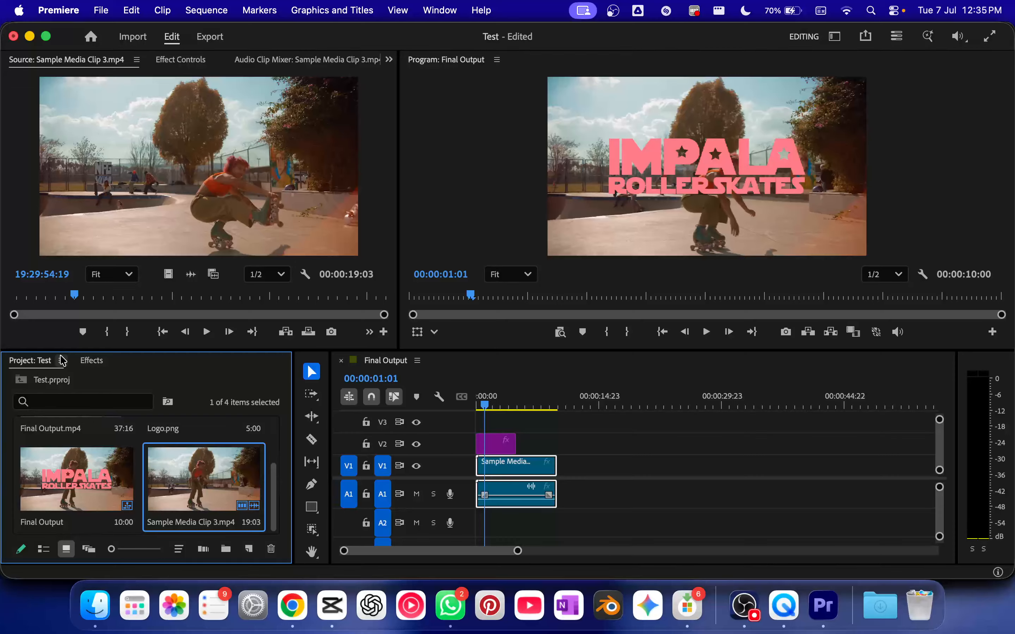
left_click_drag(489, 406, 514, 416)
left_click(506, 448)
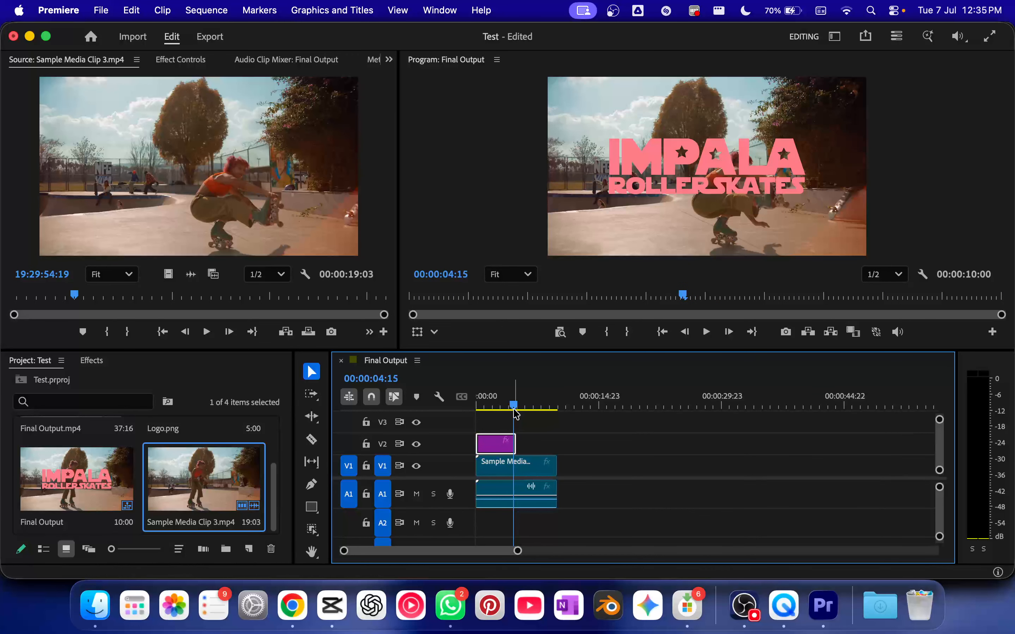